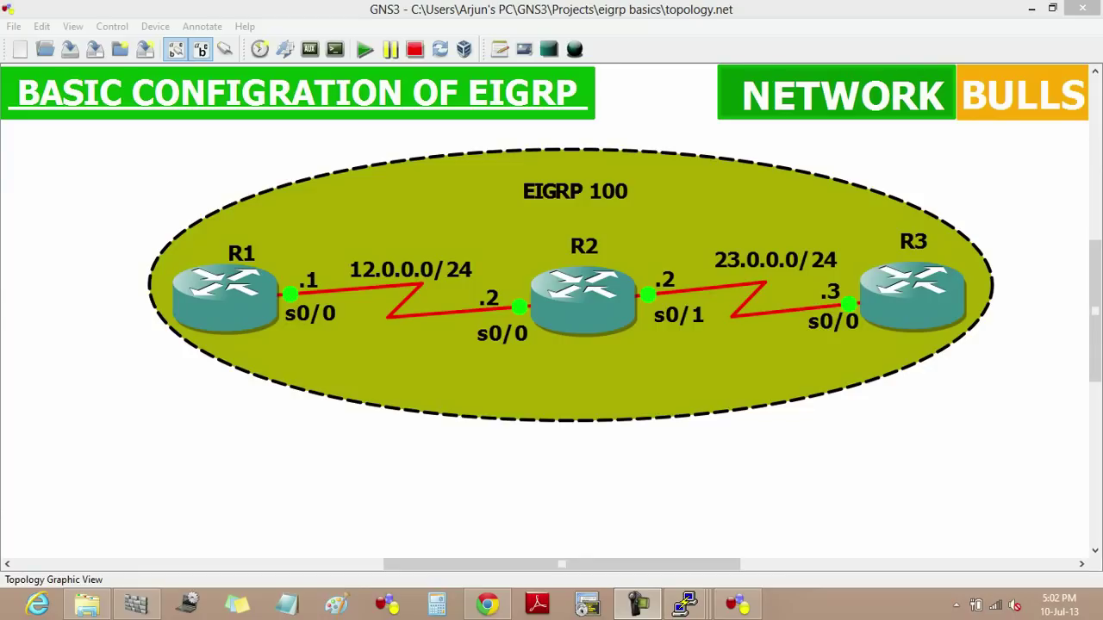
Step: Bring up R3's console and list its interfaces with the brief IP interface summary
mouse_move(685, 603)
left_click(861, 547)
type("sh")
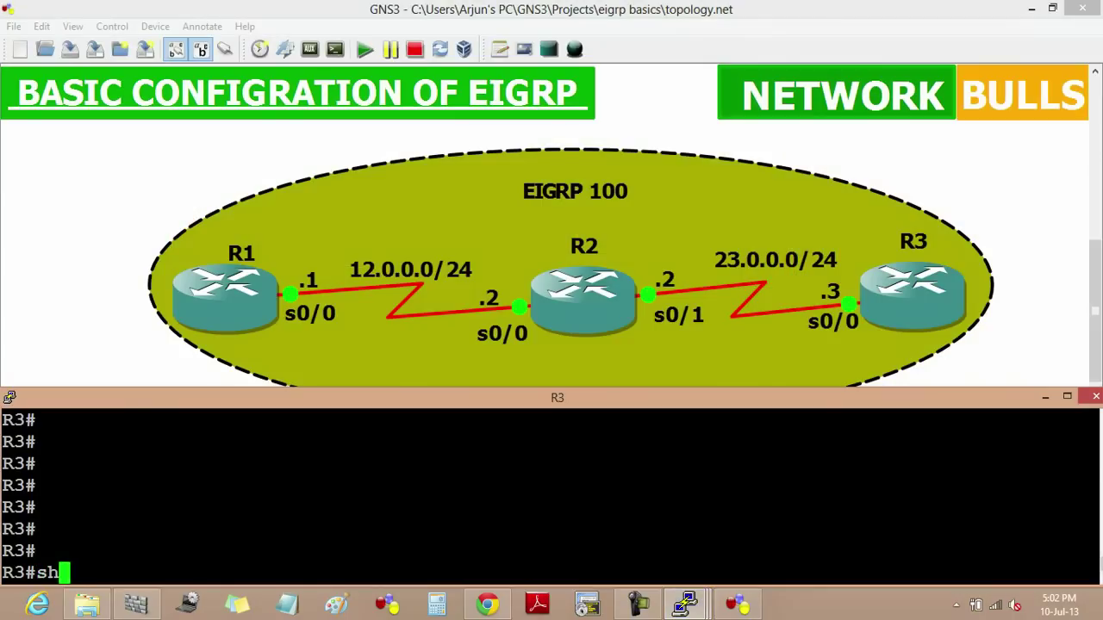
type(" ip int ")
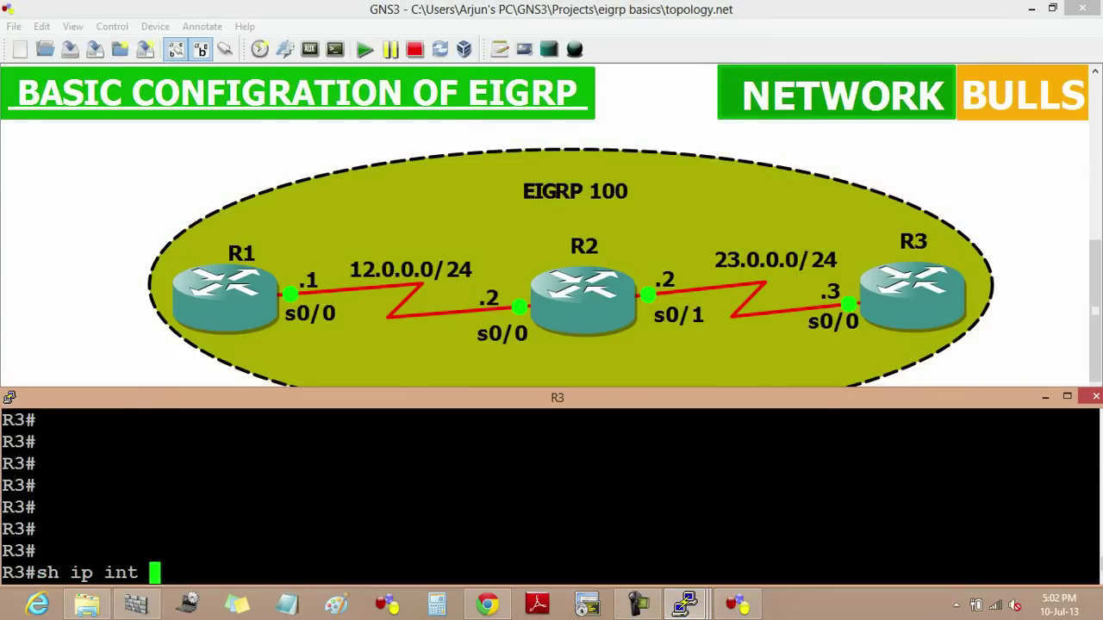
type("br")
key("Tab")
key("Return")
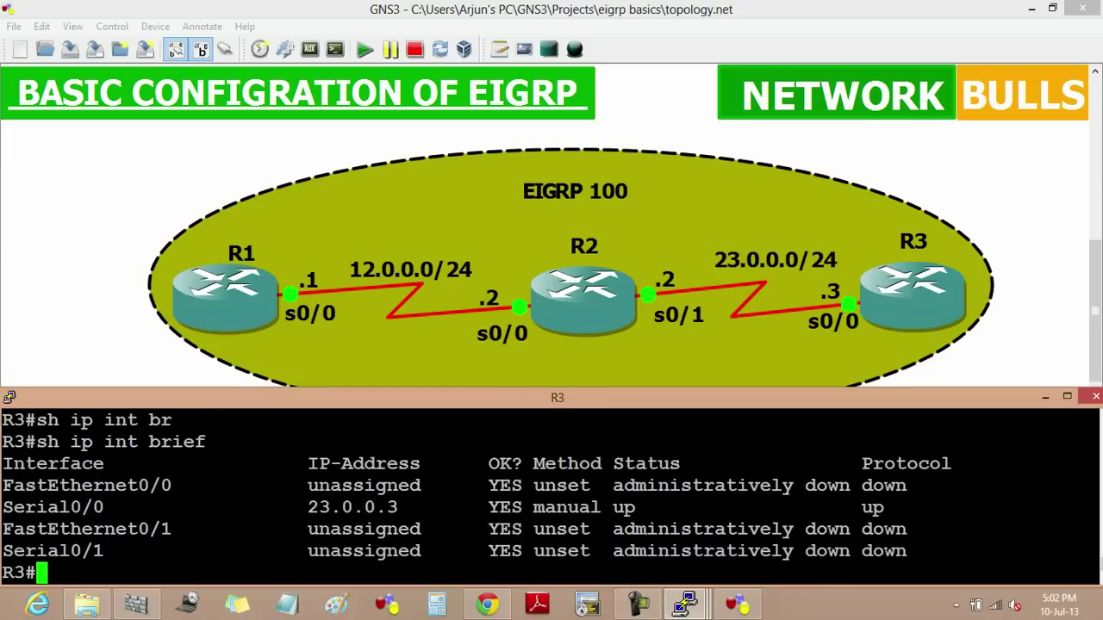
key("Return")
key("Return")
key("Return")
key("Return")
key("Return")
key("Return")
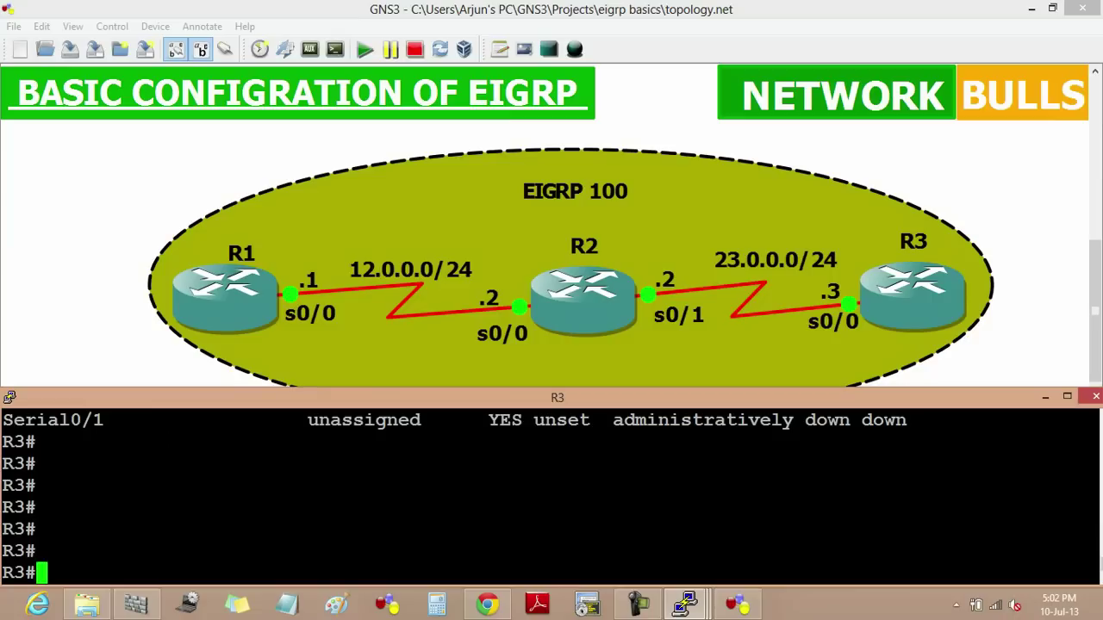
Step: Enter global configuration mode on R3 and start the EIGRP routing process with autonomous system number 100
type("conf t")
key("Return")
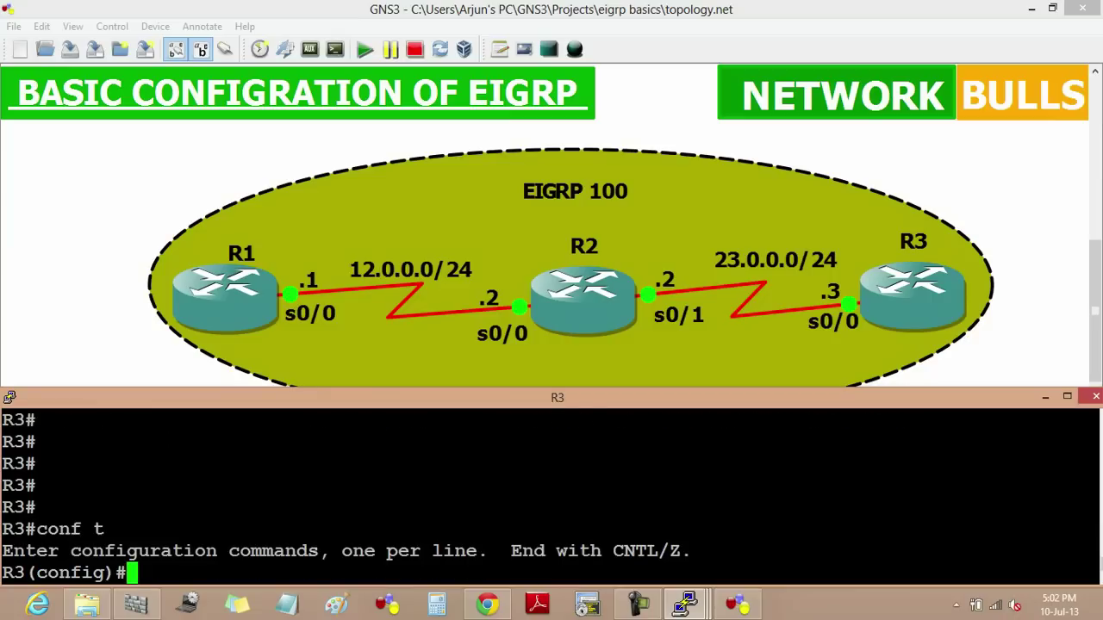
type("routere")
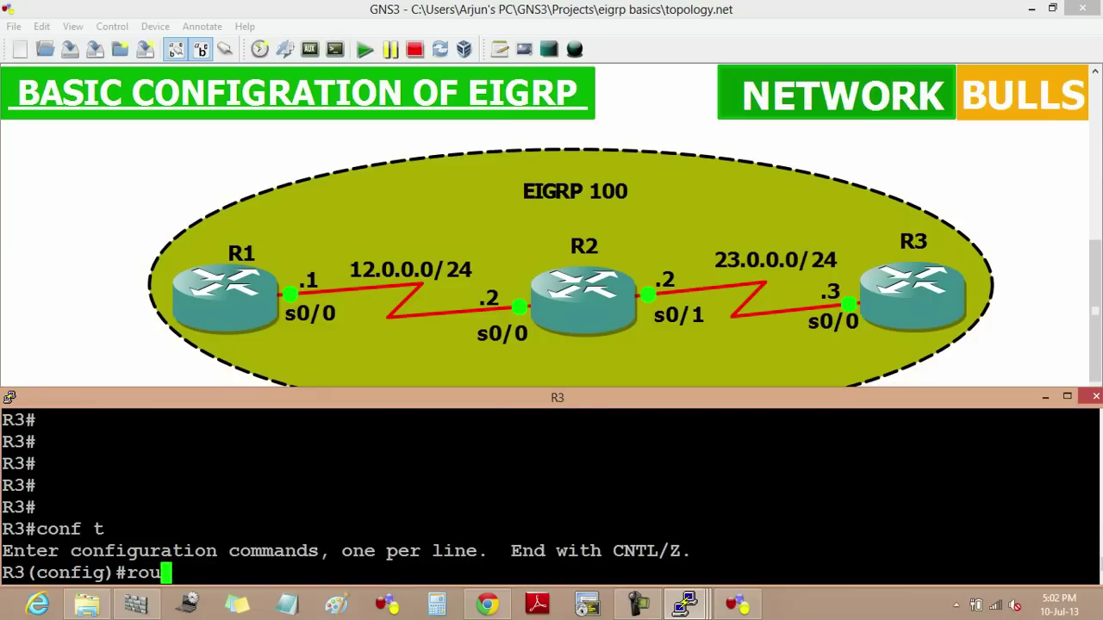
key("BackSpace")
key("BackSpace")
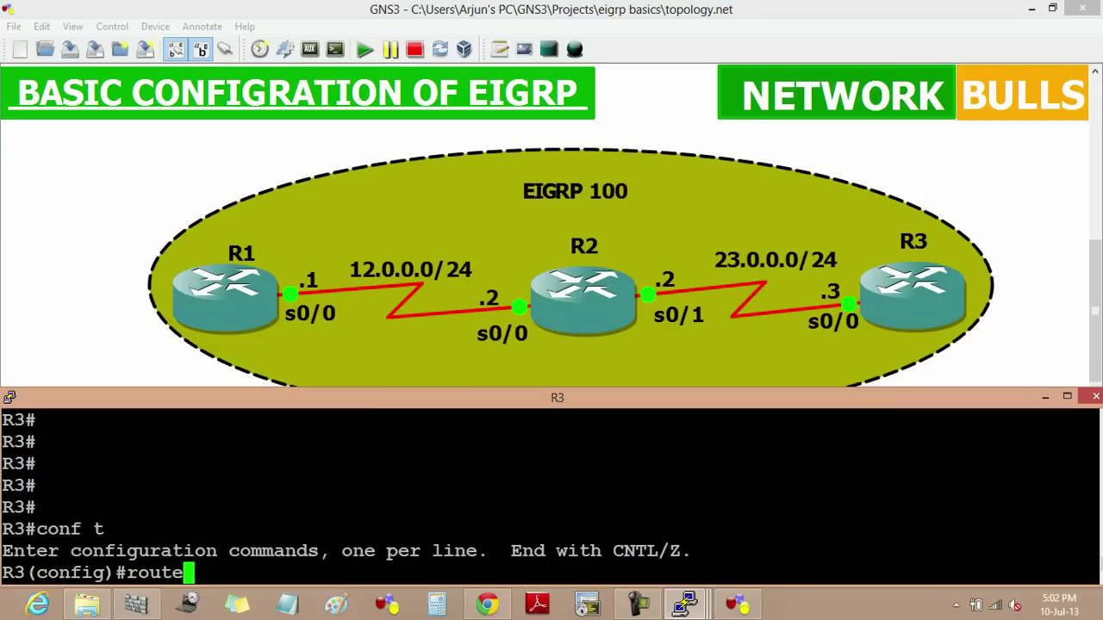
type("r ei")
key("Tab")
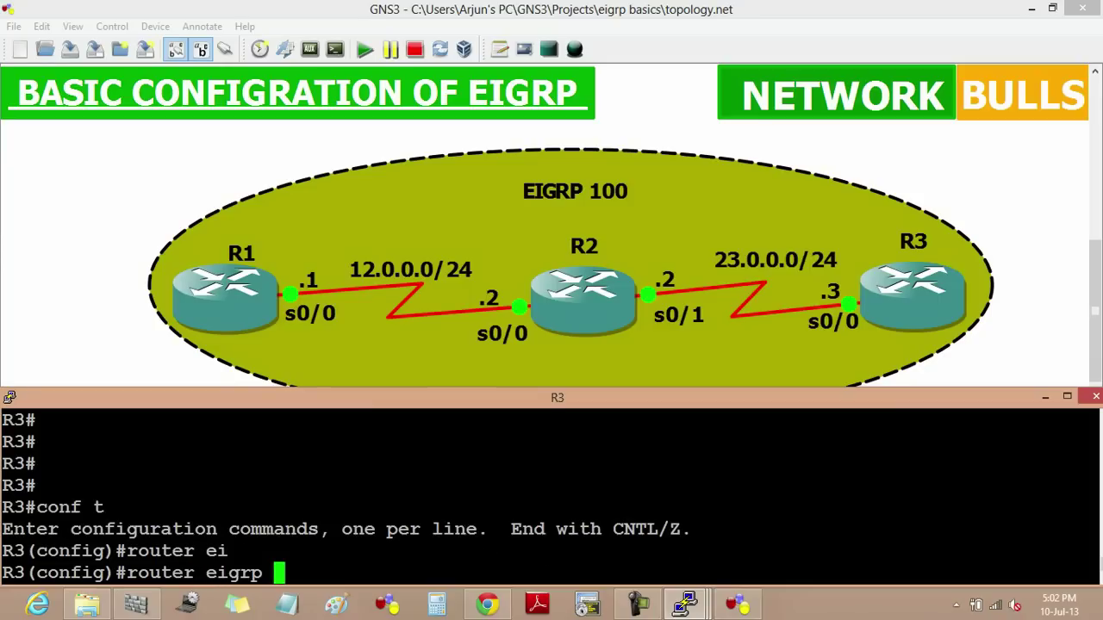
type("100")
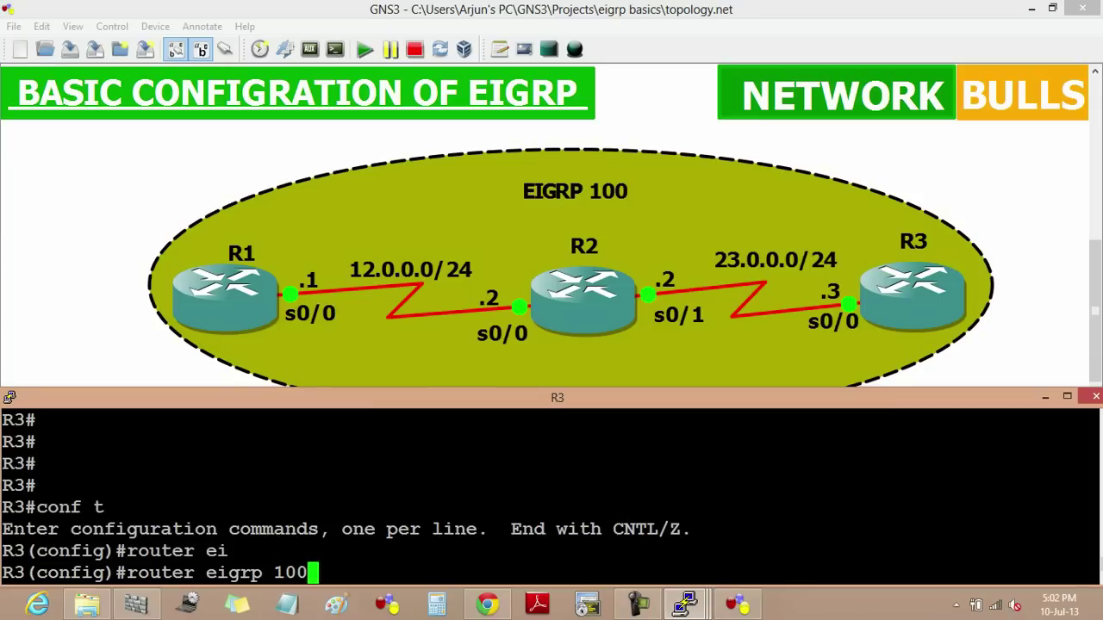
key("Return")
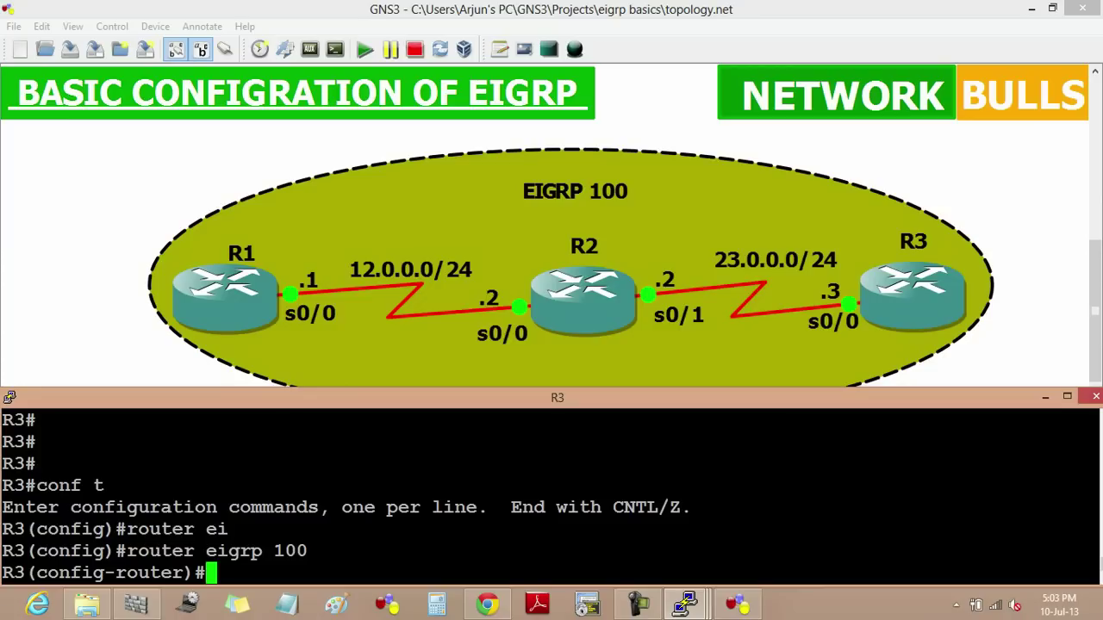
Step: Disable automatic route summarization in R3's EIGRP 100 process
type("no au")
key("Tab")
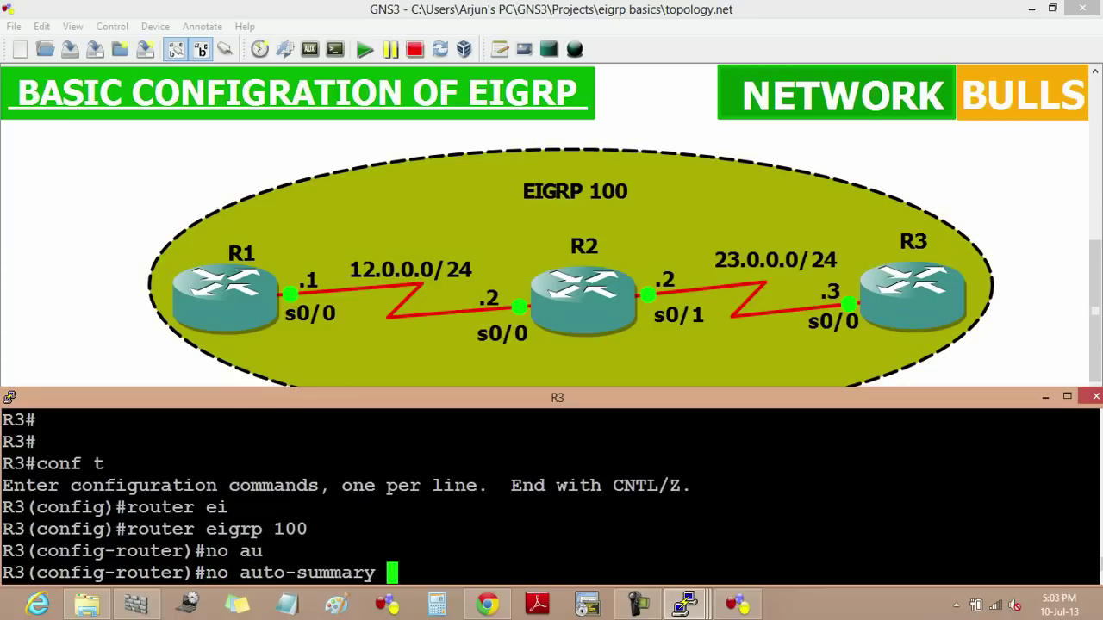
key("Return")
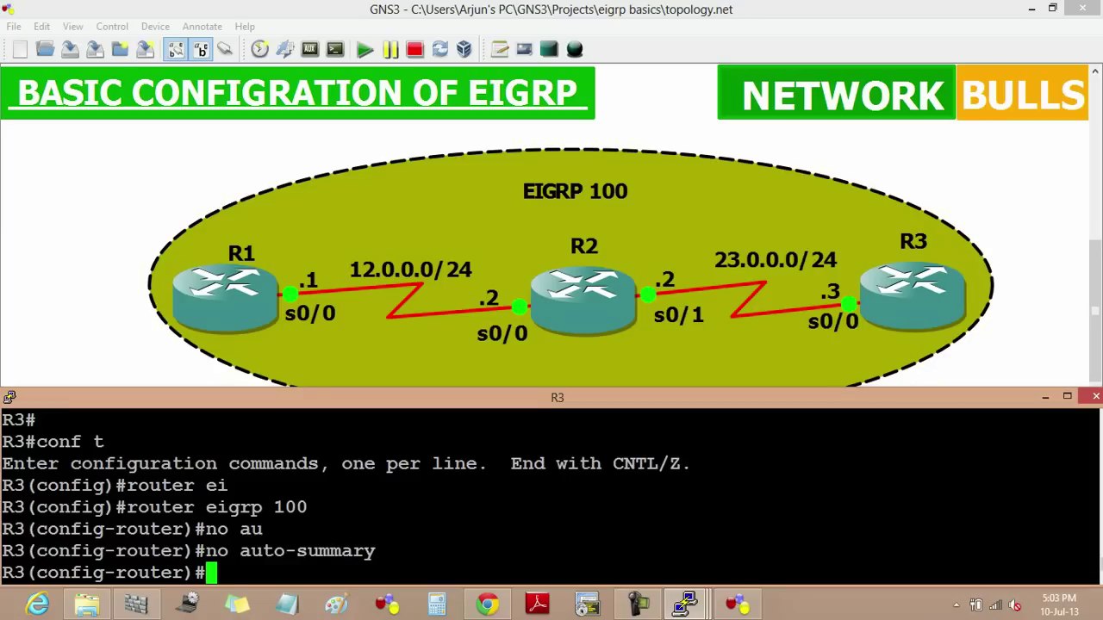
Step: Advertise network 23.0.0.0 in R3's EIGRP process and exit router configuration mode
type("net")
key("Tab")
type("12")
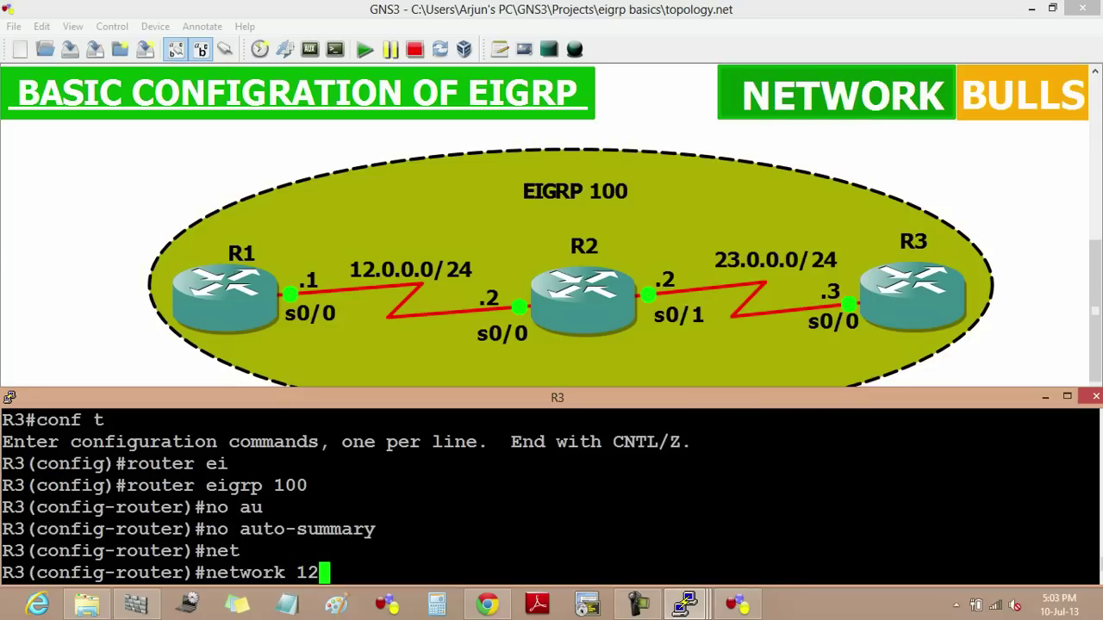
key("BackSpace")
key("BackSpace")
type("23.0")
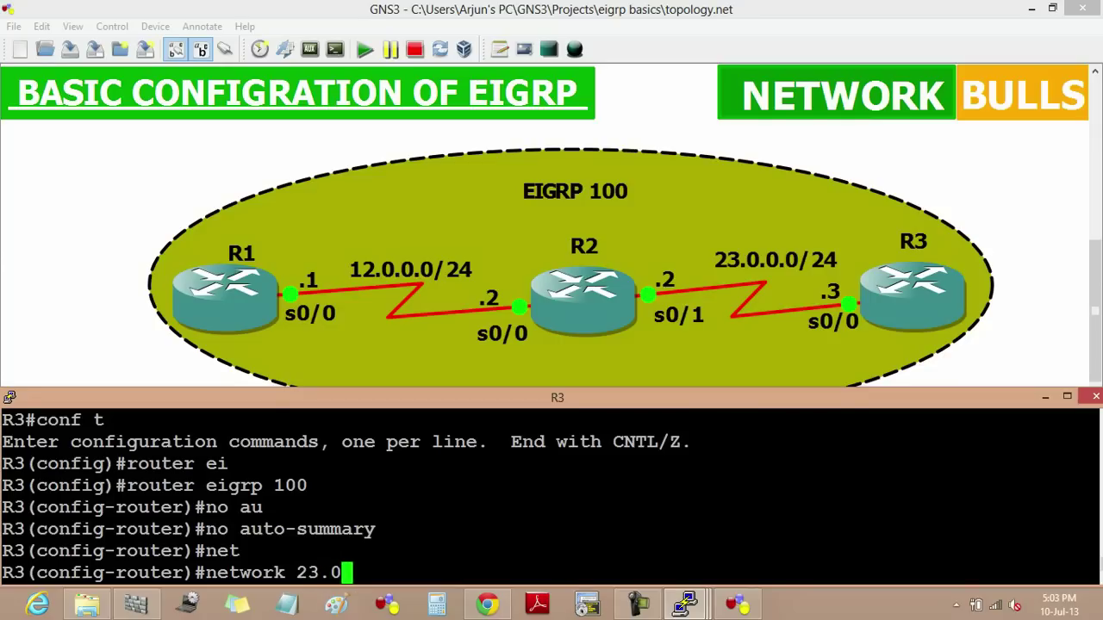
type(".0.3")
key("BackSpace")
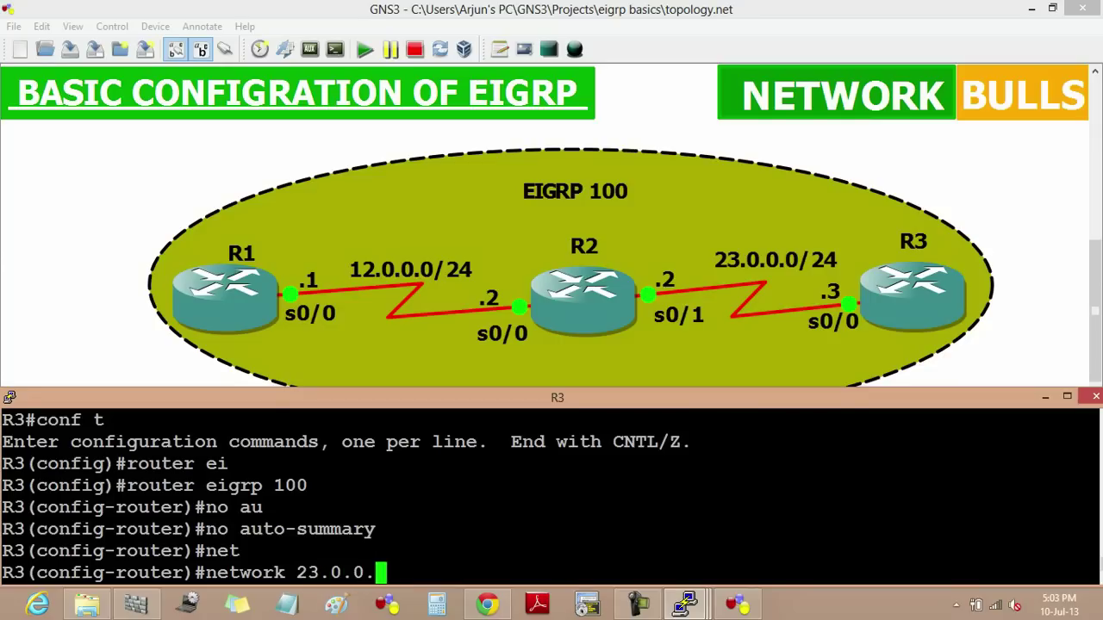
type("0")
key("Return")
type("exit")
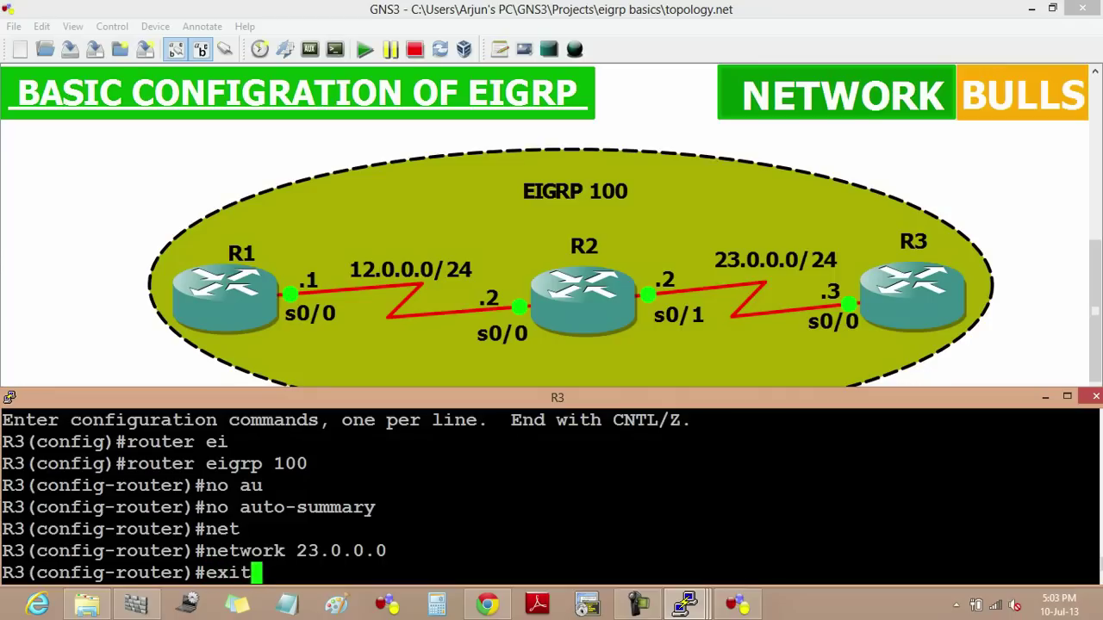
key("Return")
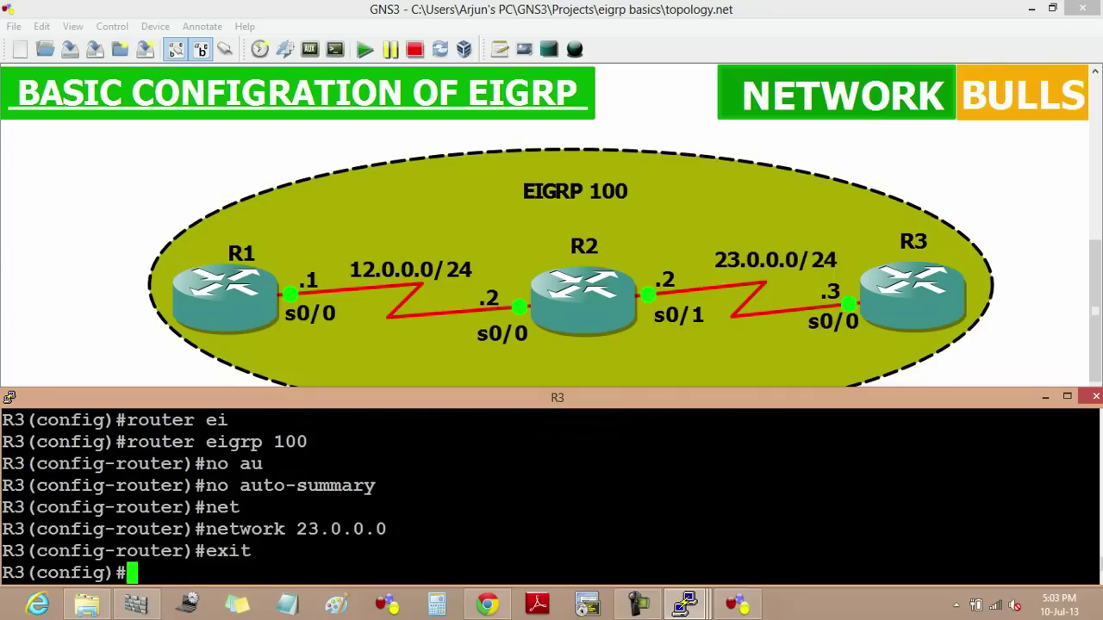
Step: Switch to R2's console, enter global configuration mode and start EIGRP with autonomous system number 100
left_click(1045, 398)
mouse_move(686, 605)
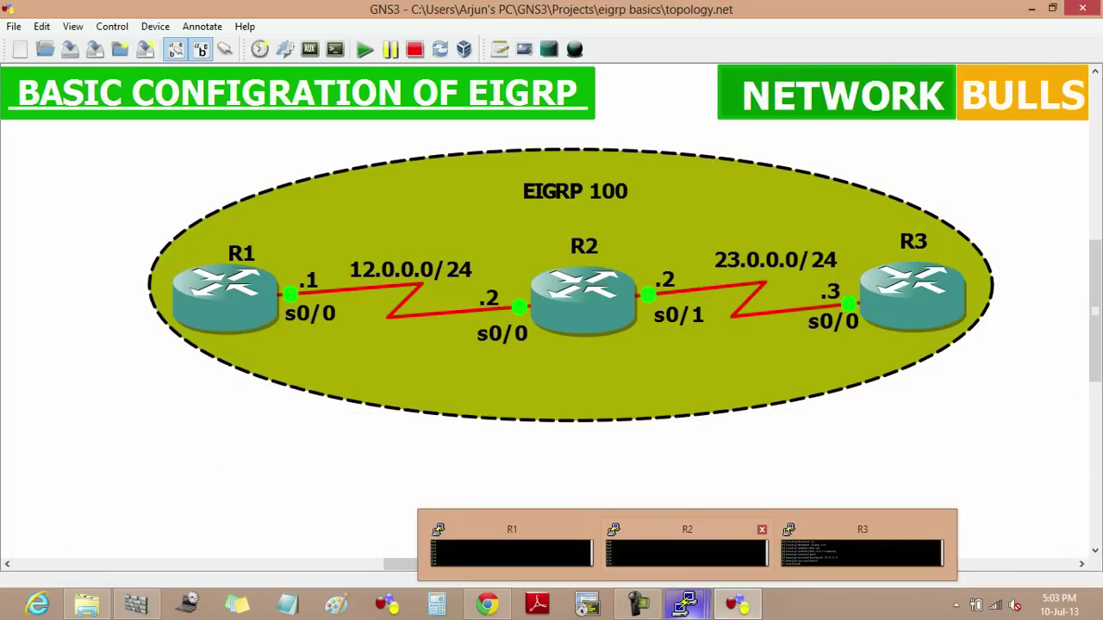
left_click(687, 552)
type("conf t")
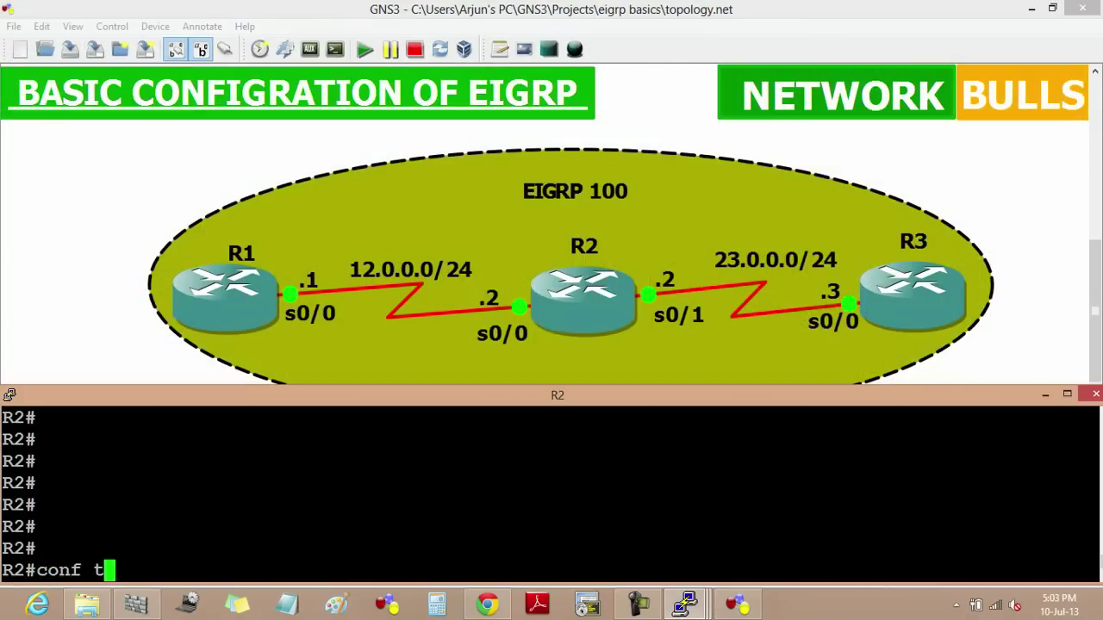
key("Return")
type("router ei")
key("Tab")
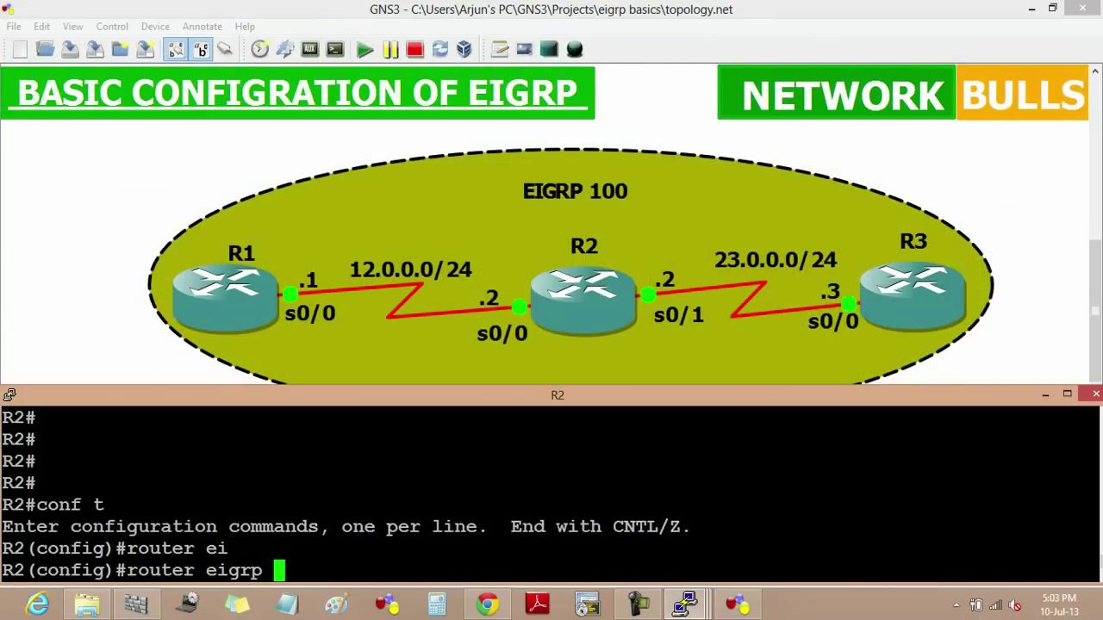
type("10")
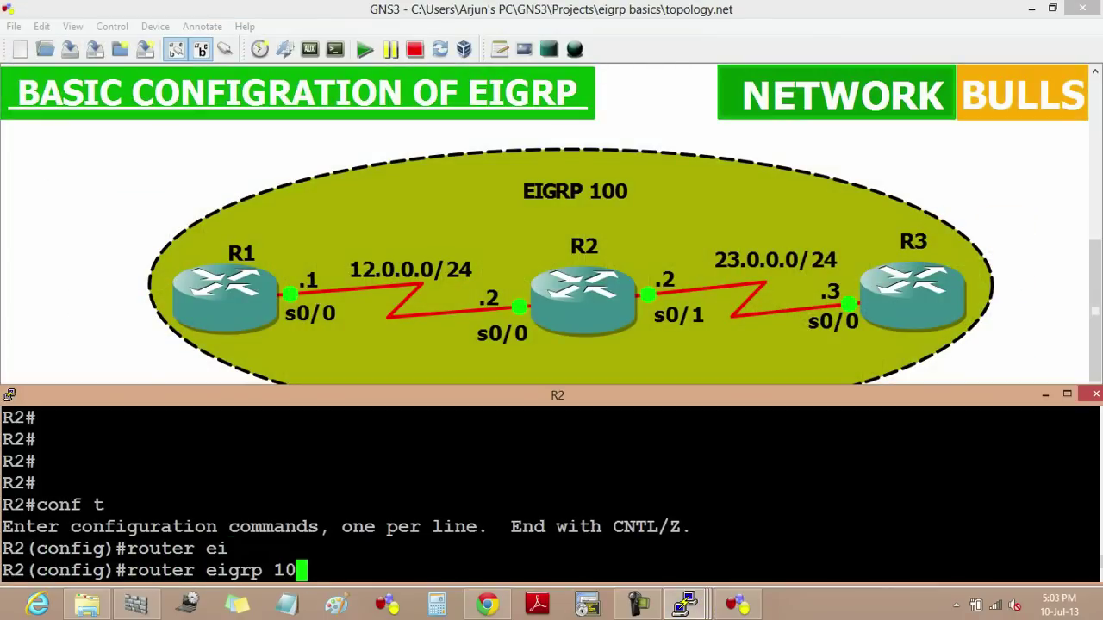
type("0")
key("Return")
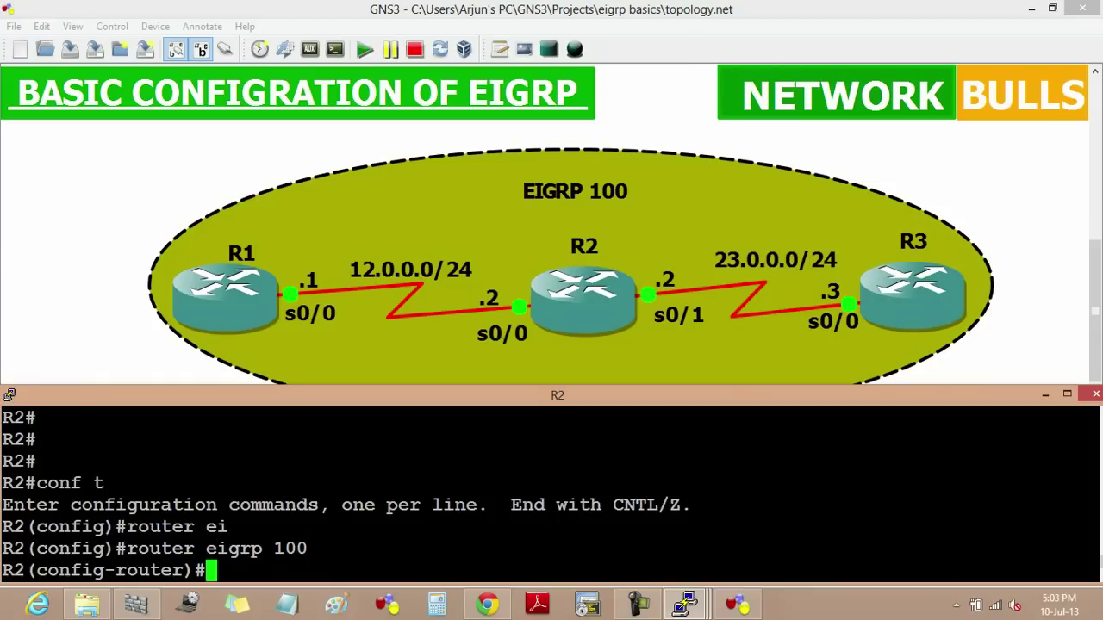
Step: Disable automatic route summarization in R2's EIGRP 100 process
type("no au")
key("Tab")
key("Return")
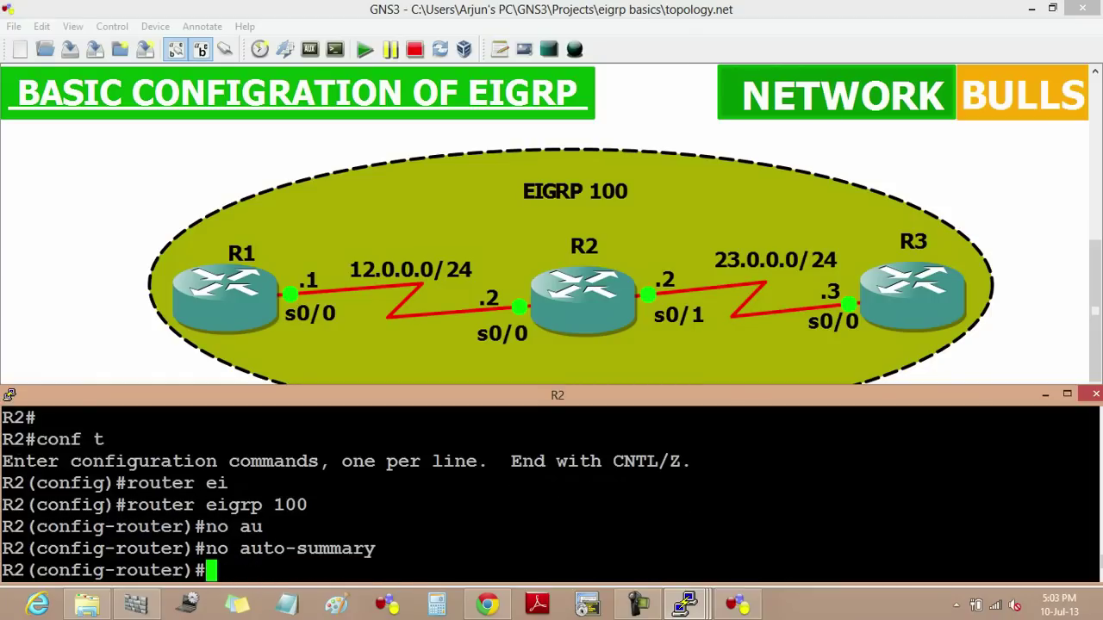
Step: Advertise networks 12.0.0.0 and 23.0.0.0 in R2's EIGRP process and exit router configuration mode
type("net")
key("Tab")
type("12.0.0.0")
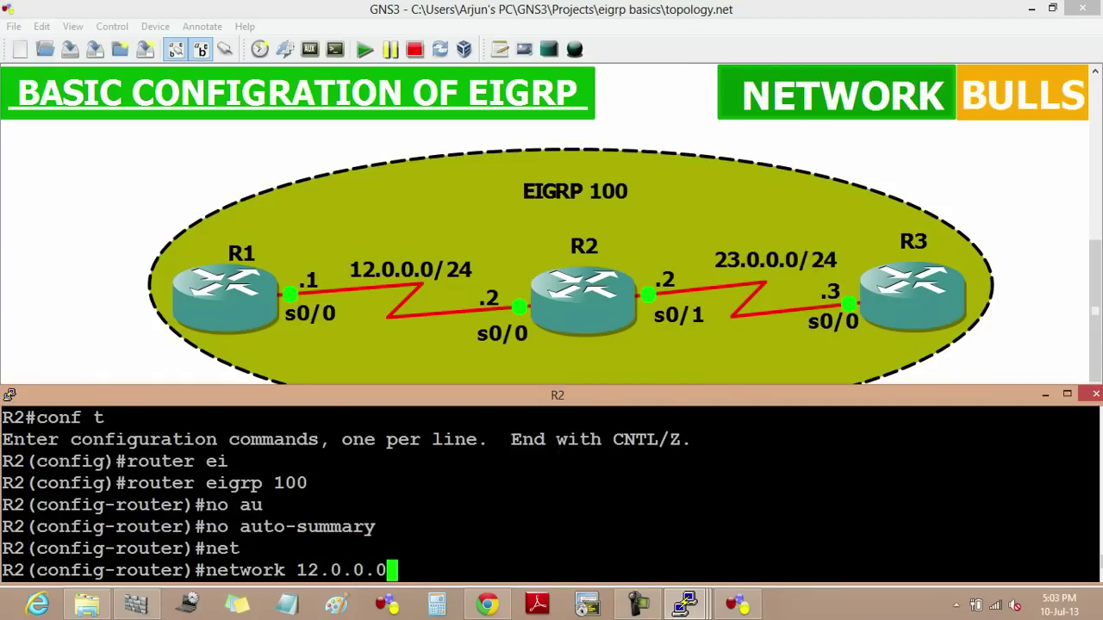
key("Return")
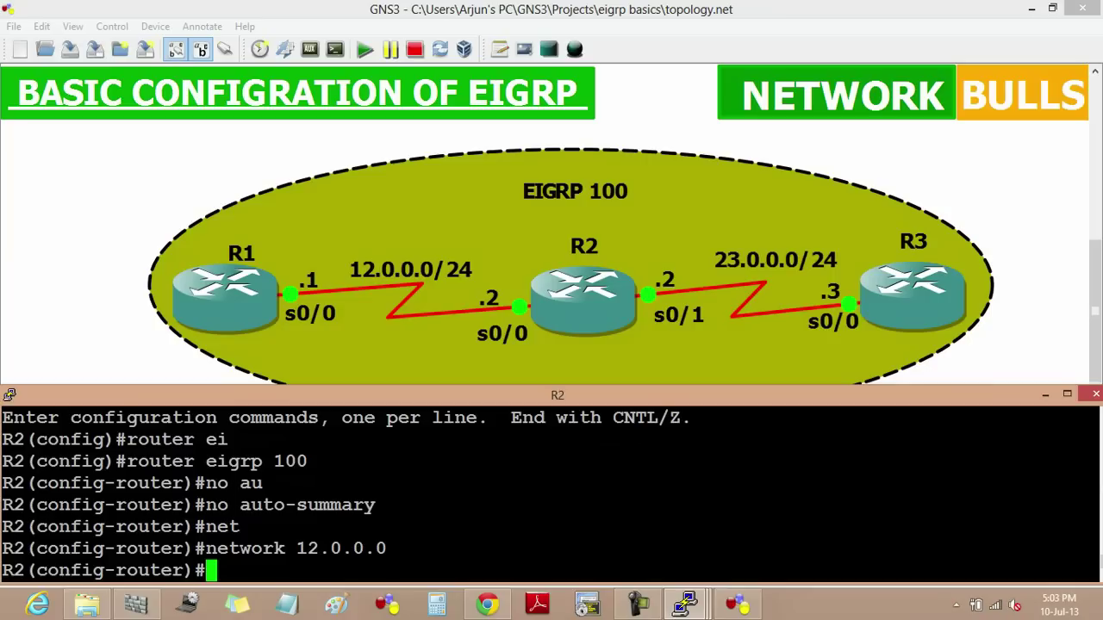
type("net")
key("Tab")
type("23.0.0.0")
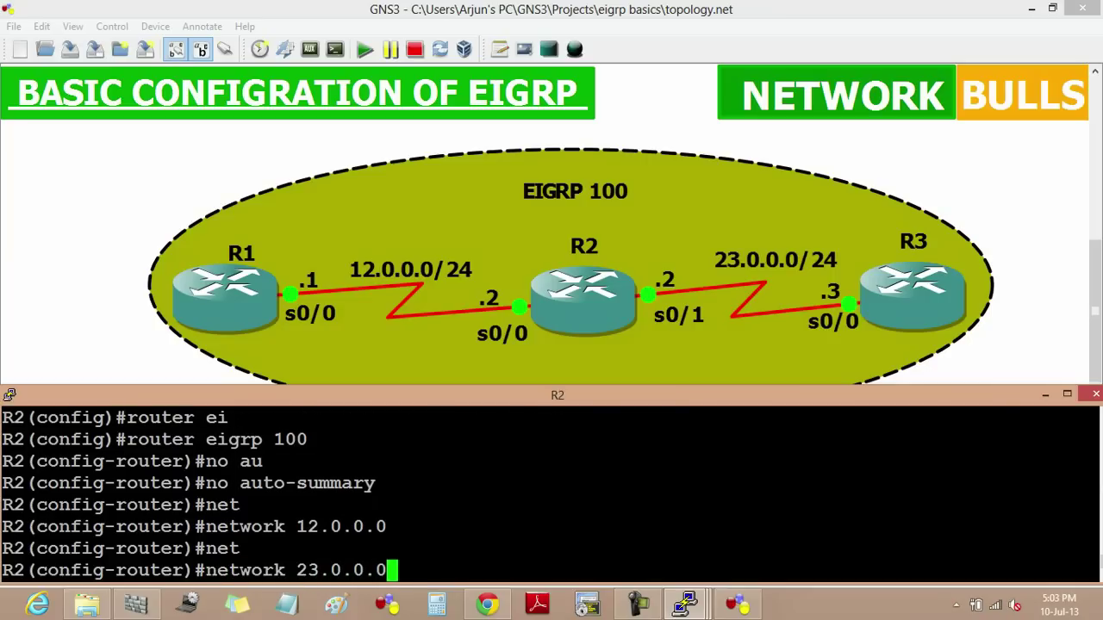
key("Return")
type("exit")
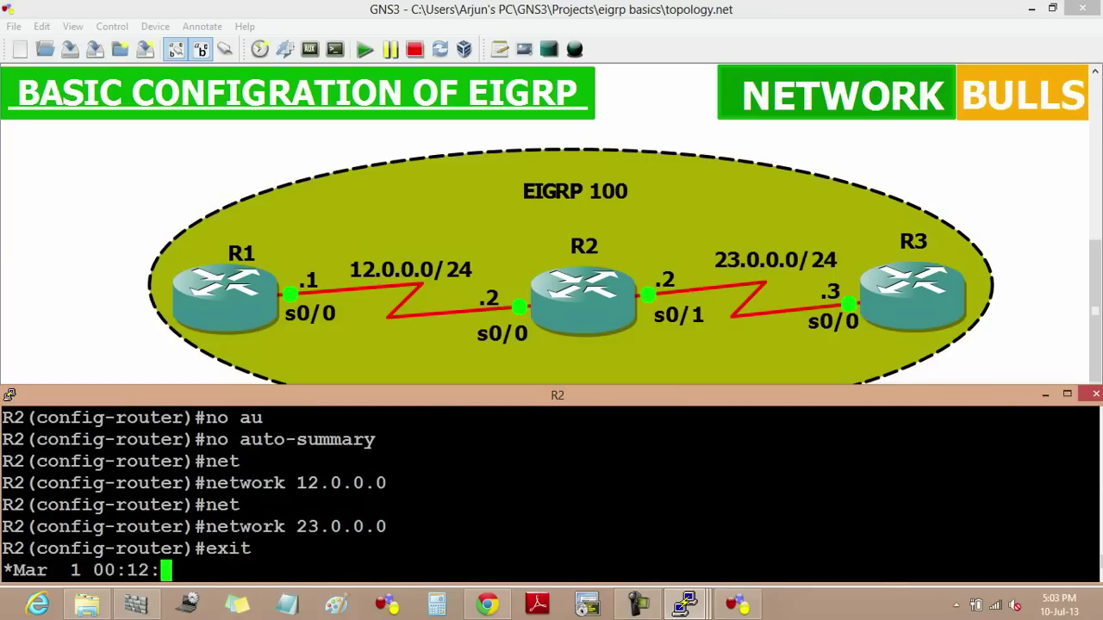
key("Return")
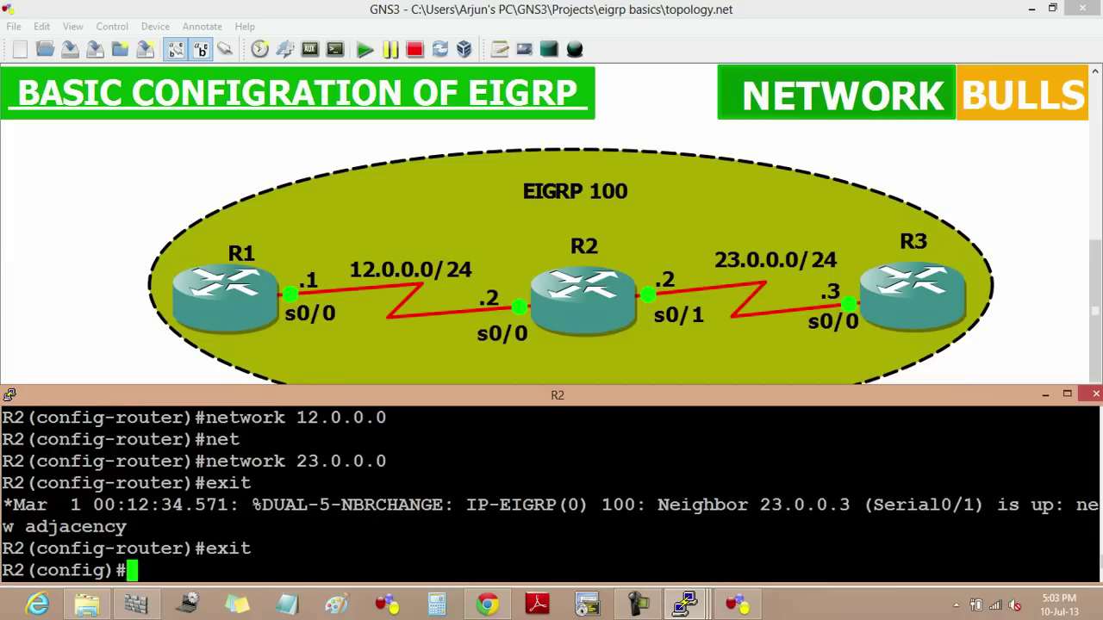
Step: Examine the neighbor address in the EIGRP adjacency message on R2's console
left_click_drag(1087, 505, 1067, 505)
left_click_drag(862, 505, 758, 505)
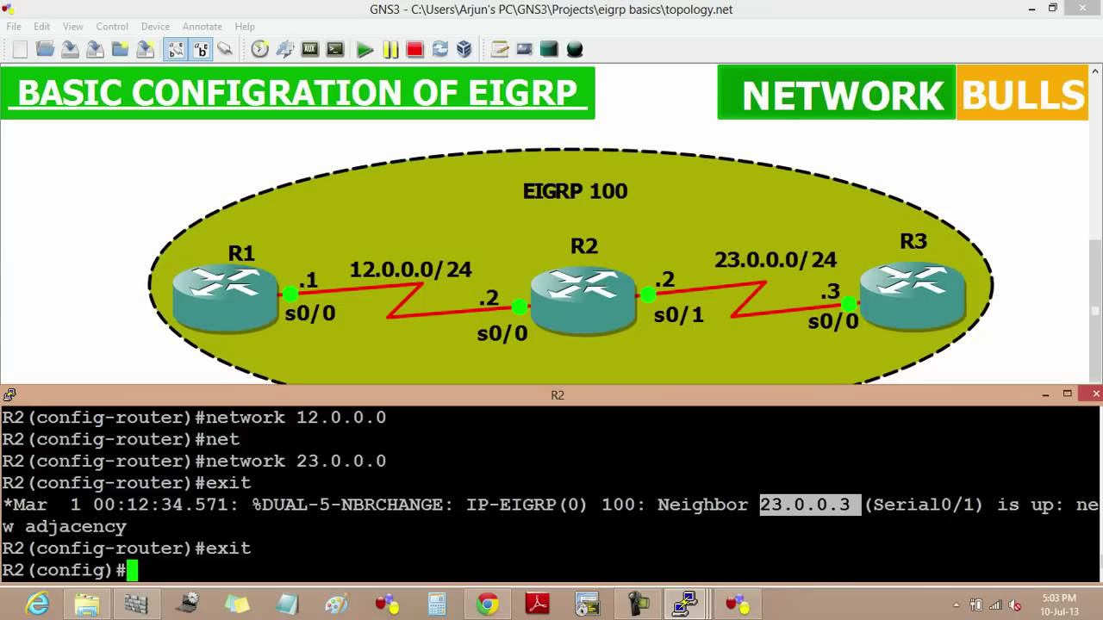
left_click(758, 505)
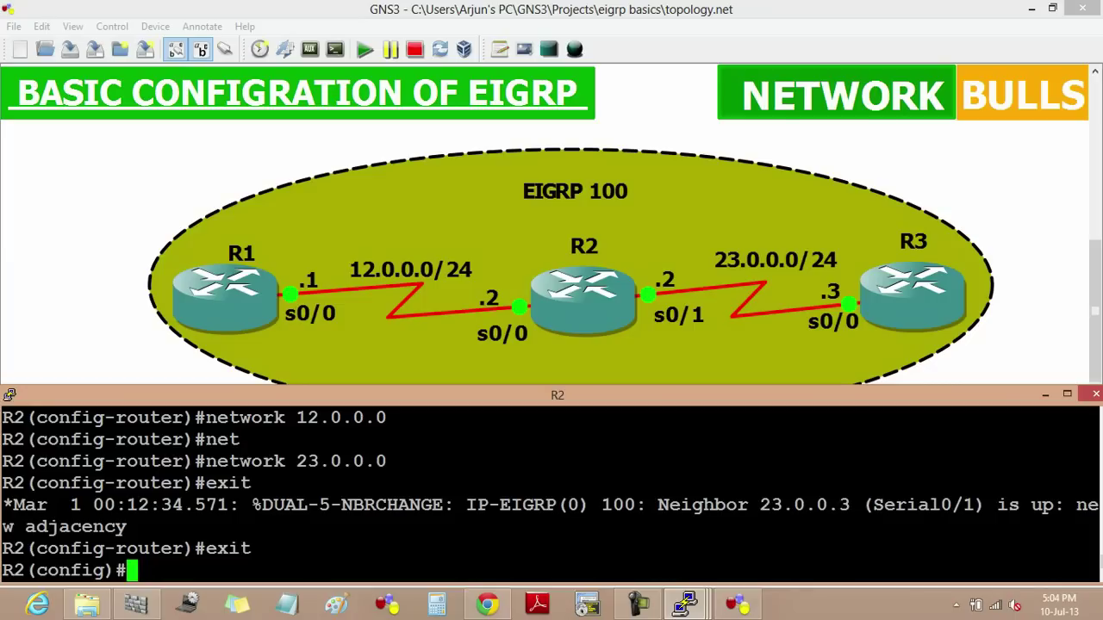
Step: Switch to R1's console, enter global configuration mode and start EIGRP with autonomous system number 100
left_click(1046, 394)
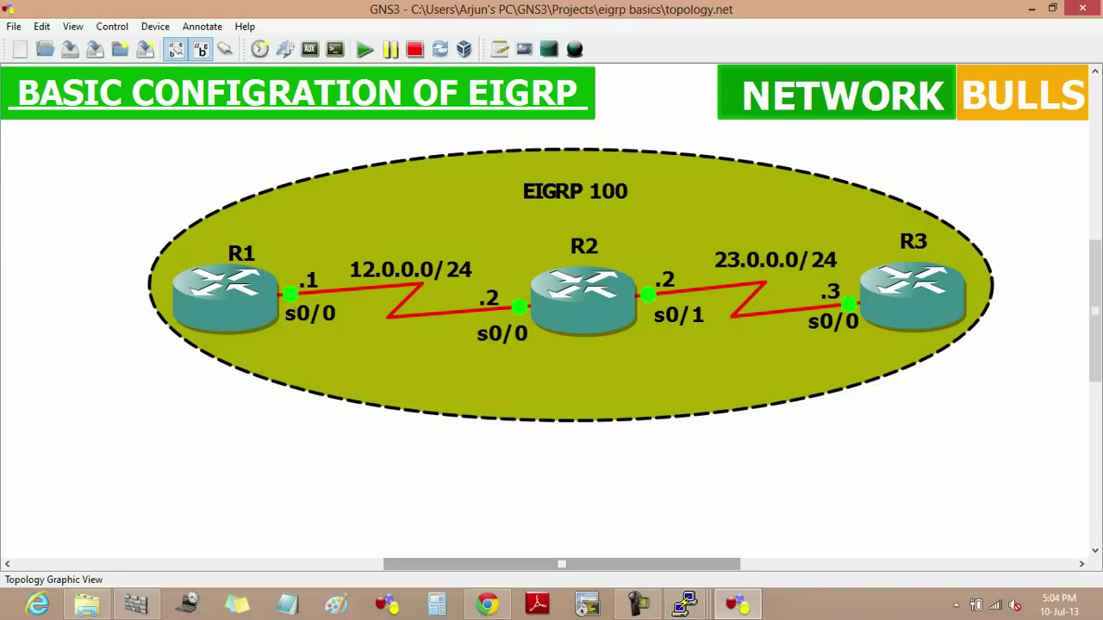
mouse_move(686, 604)
left_click(517, 554)
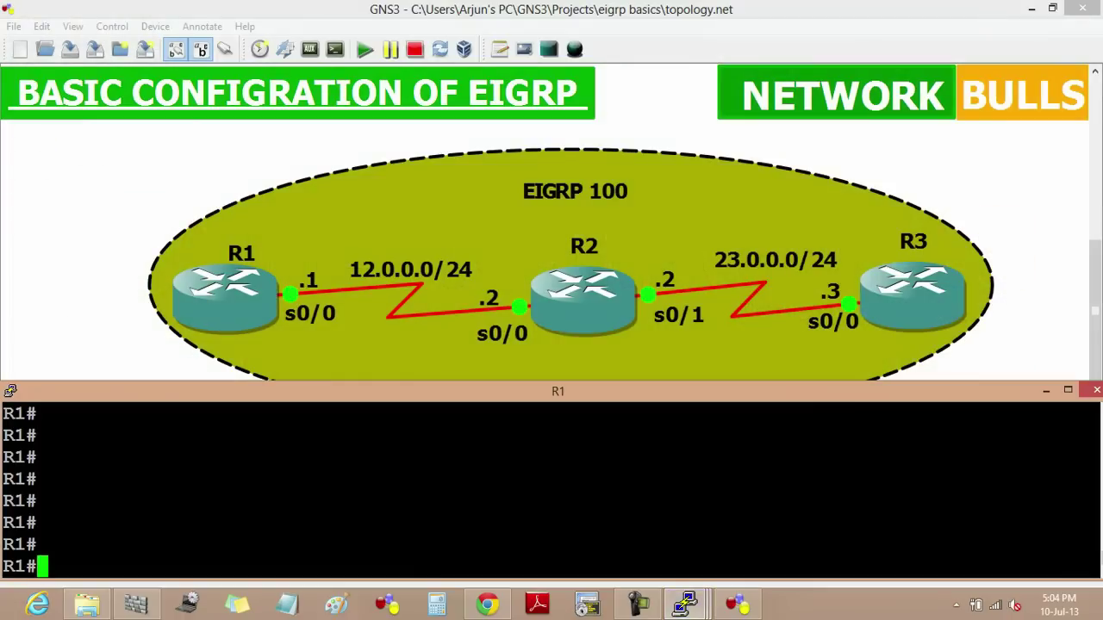
type("conf t")
key("Return")
type("router ")
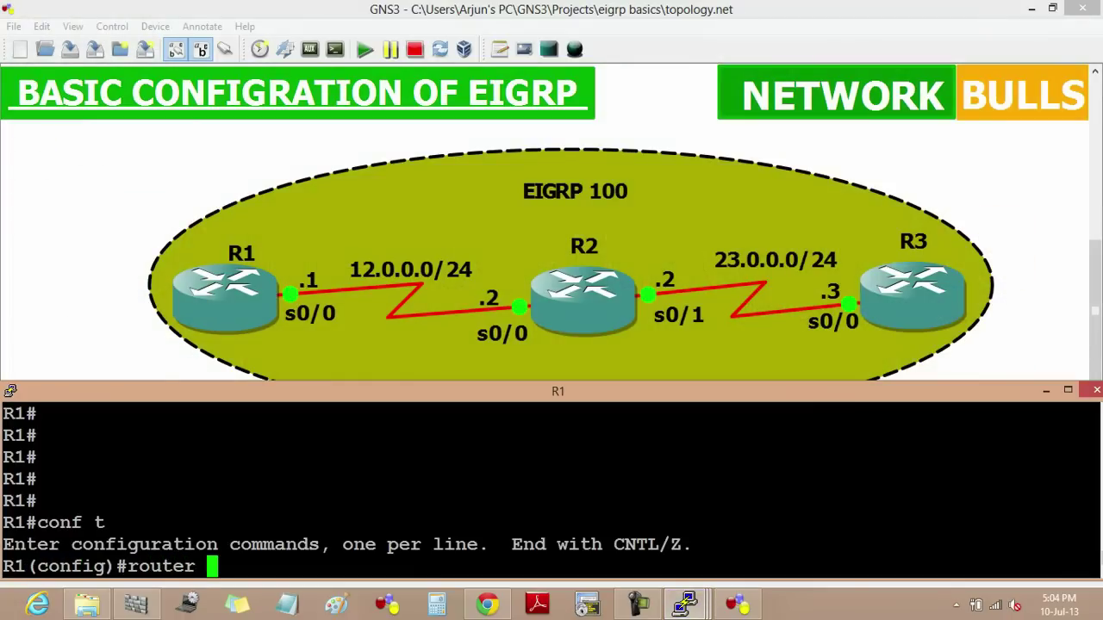
type("ei")
key("Tab")
type("100")
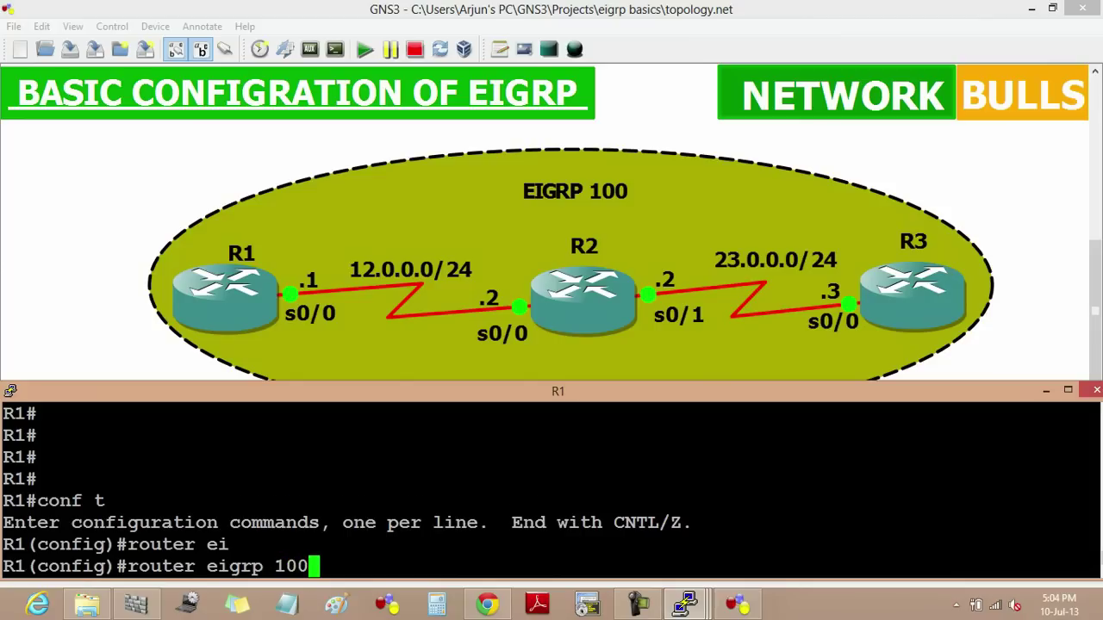
key("Return")
Step: Disable automatic route summarization in R1's EIGRP 100 process
type("no su")
key("Tab")
key("BackSpace")
key("BackSpace")
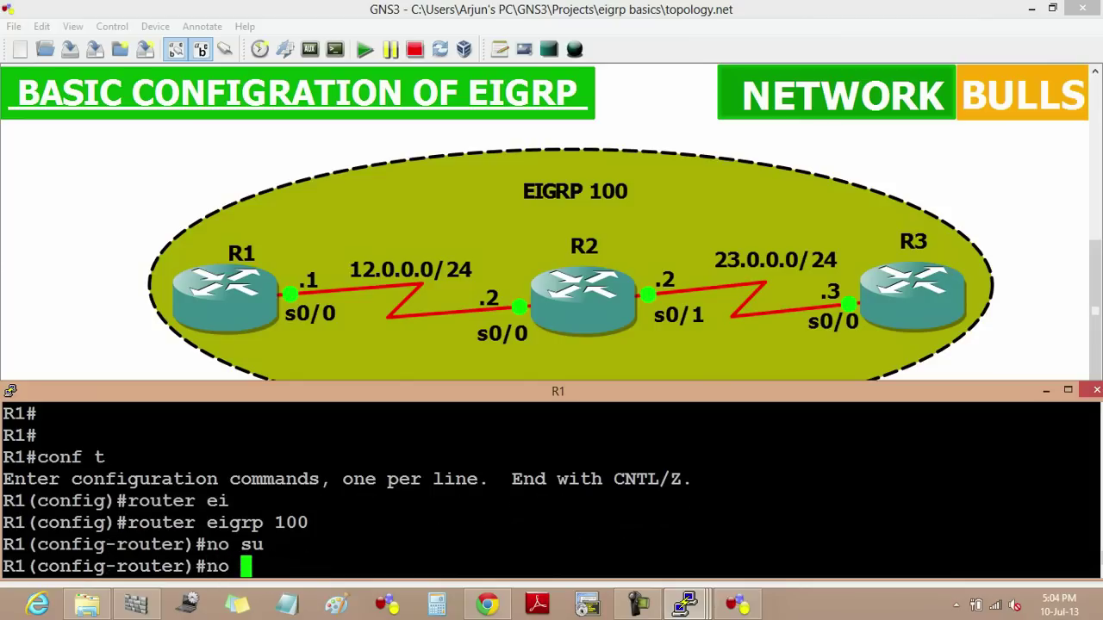
type("a")
key("Tab")
type("u")
key("Tab")
key("Return")
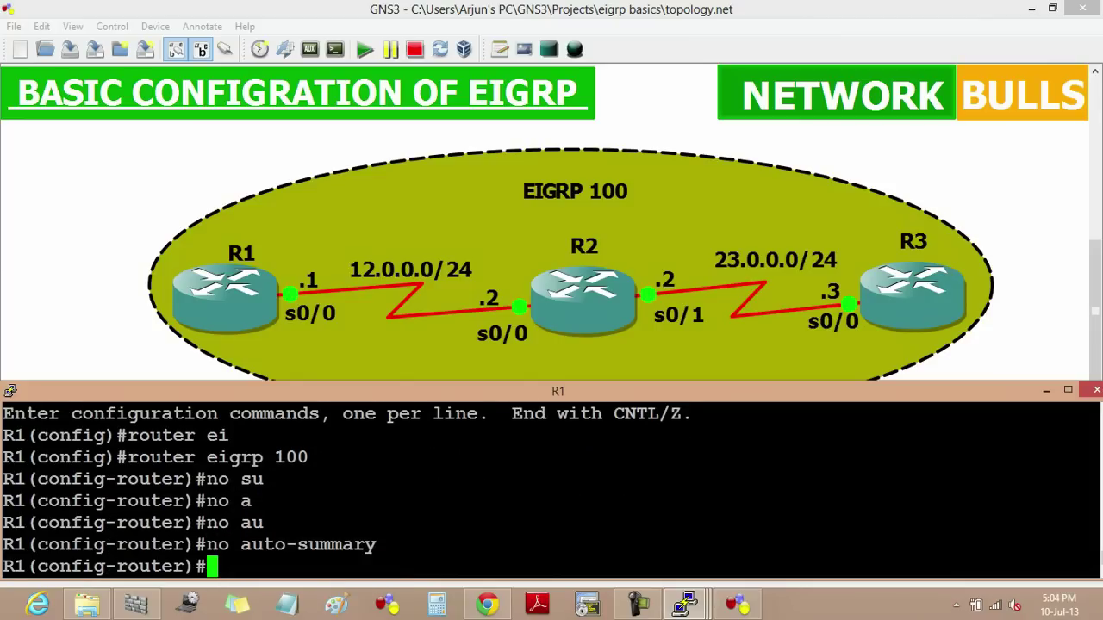
Step: Advertise network 12.0.0.0 in R1's EIGRP process and exit router configuration mode
type("neyt")
key("Tab")
key("BackSpace")
key("BackSpace")
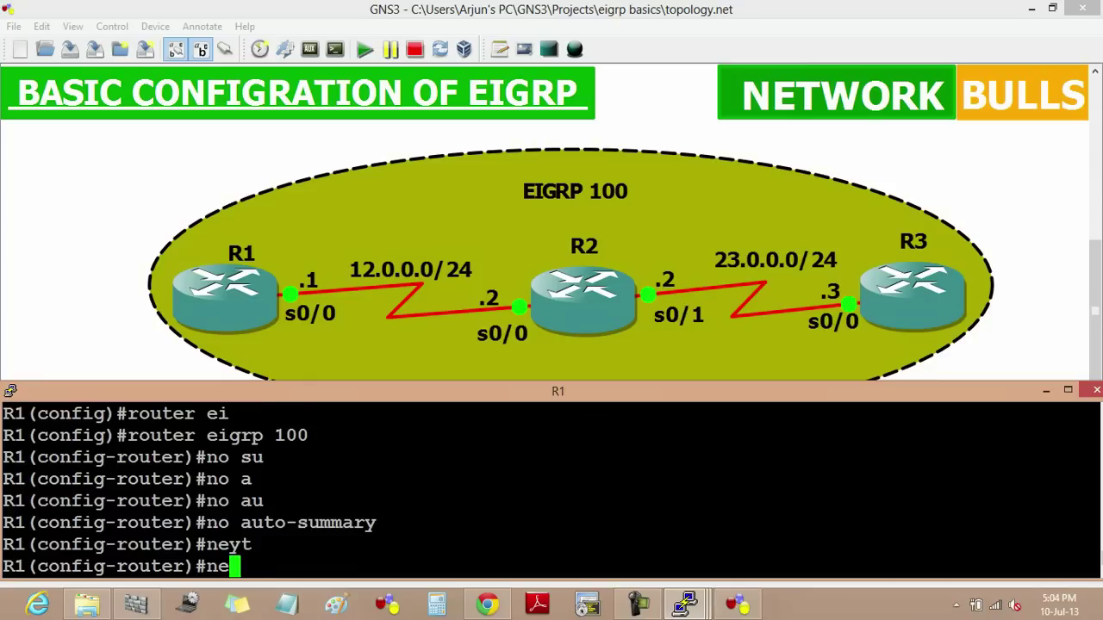
type("t")
key("Tab")
type("12.0.0.0")
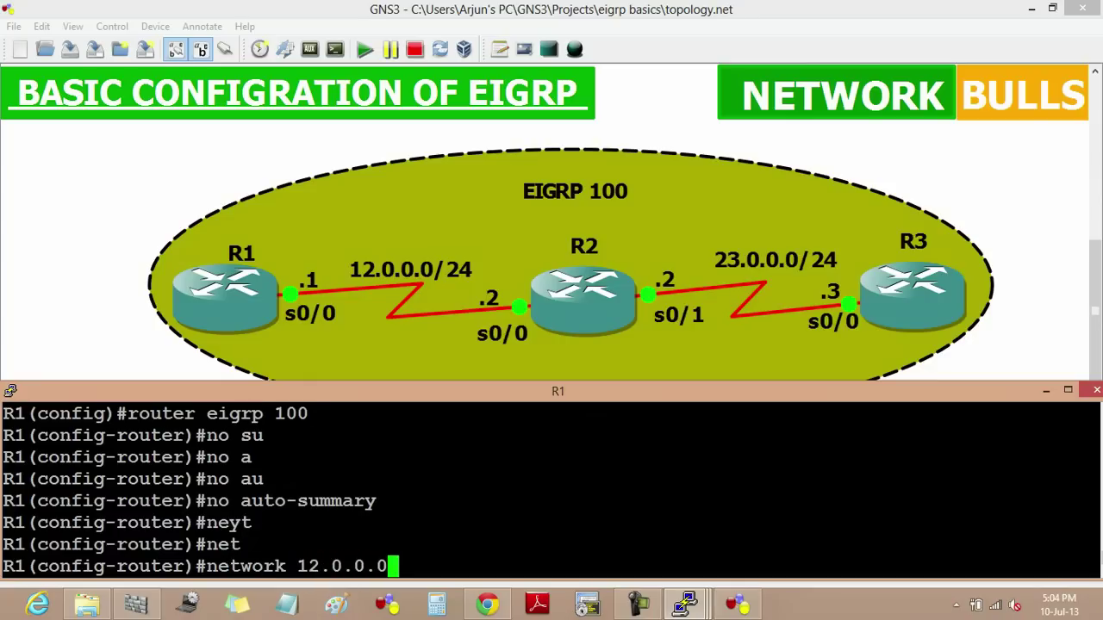
key("Return")
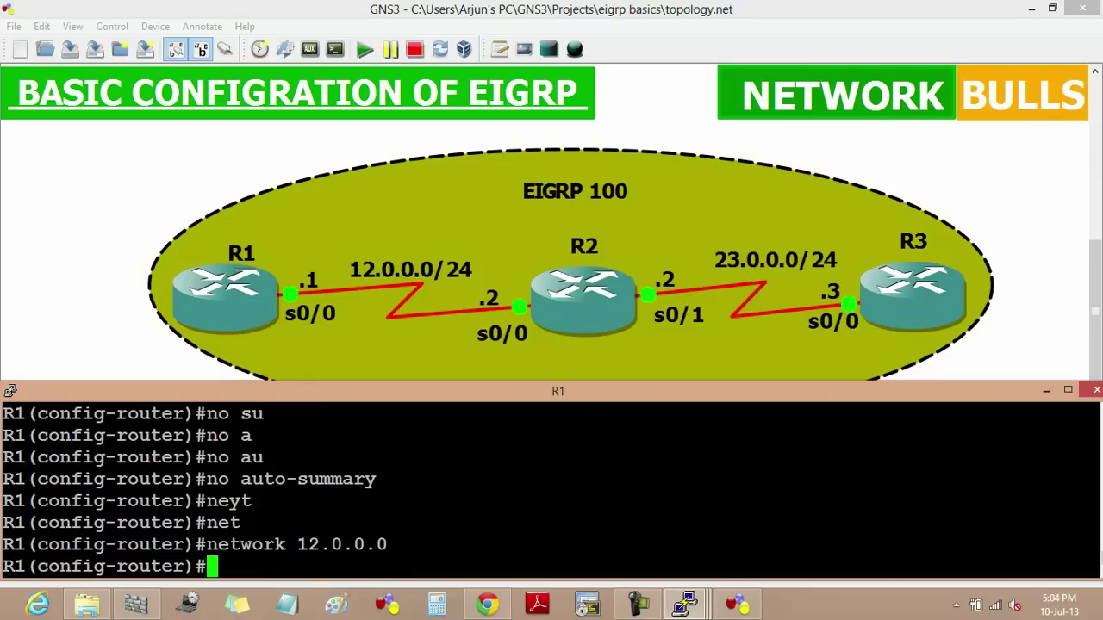
type("exit")
key("Return")
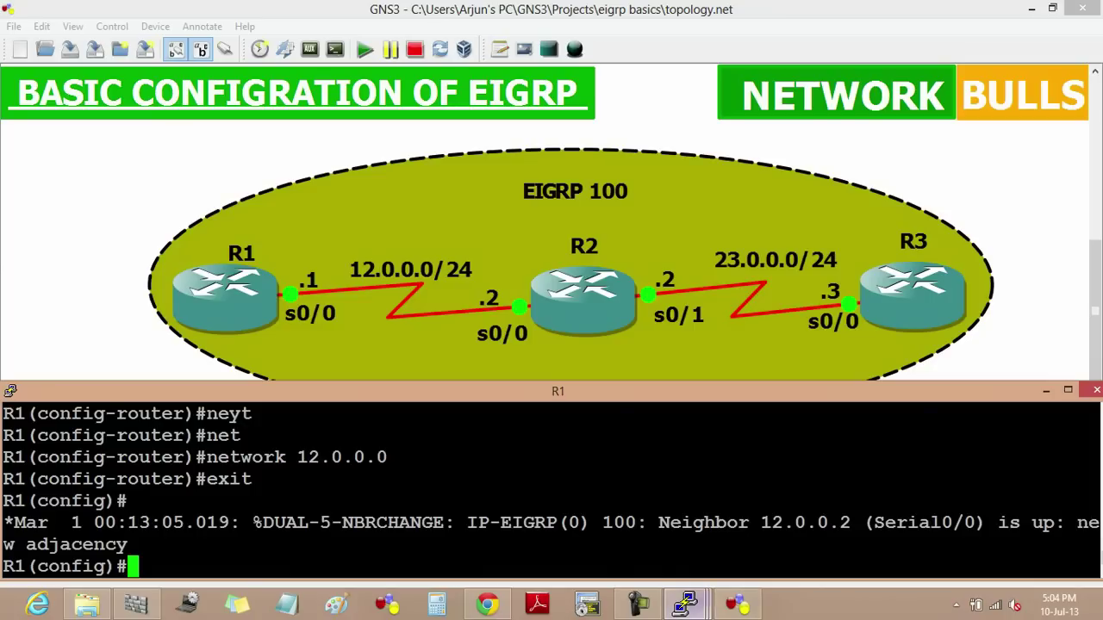
Step: Exit global configuration mode on R1 and display its IP routing table
left_click(638, 604)
type("e")
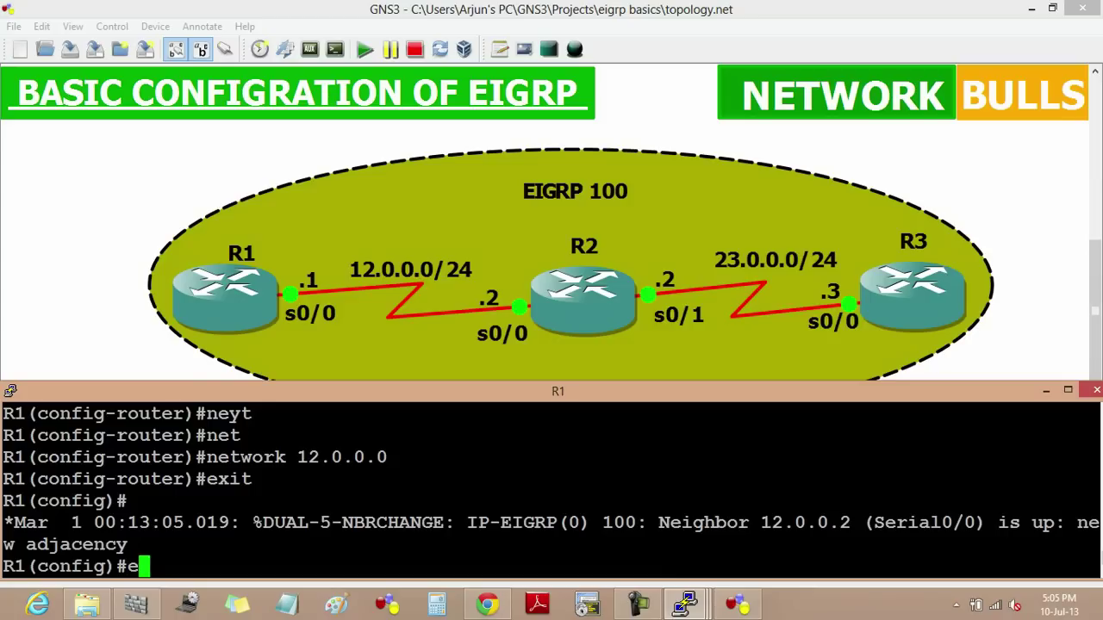
type("xit")
key("Return")
type("s")
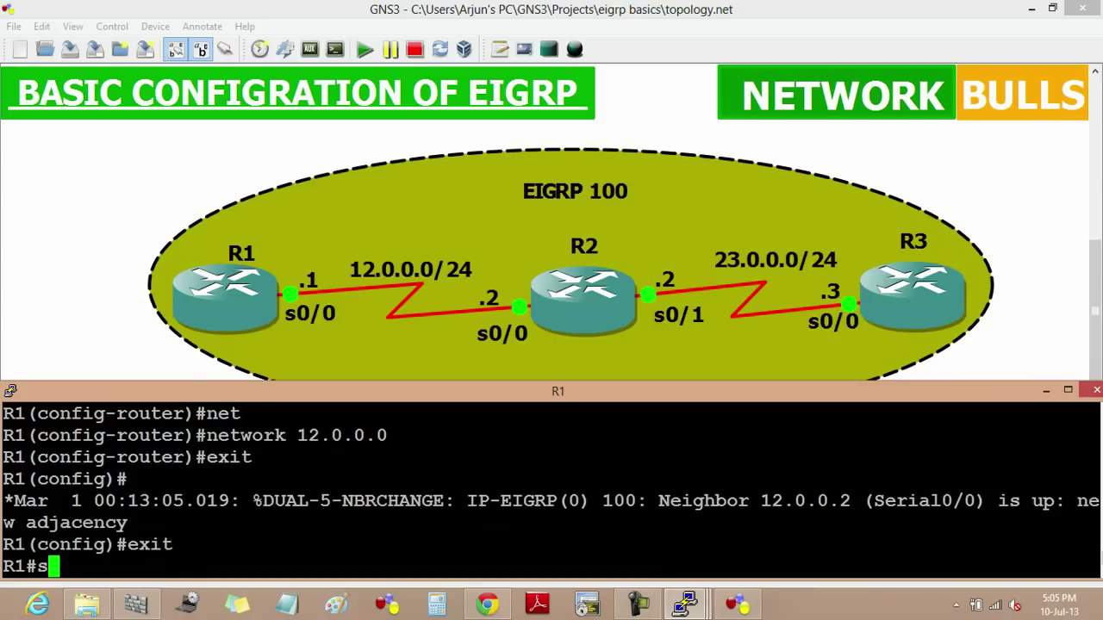
type("h ip route")
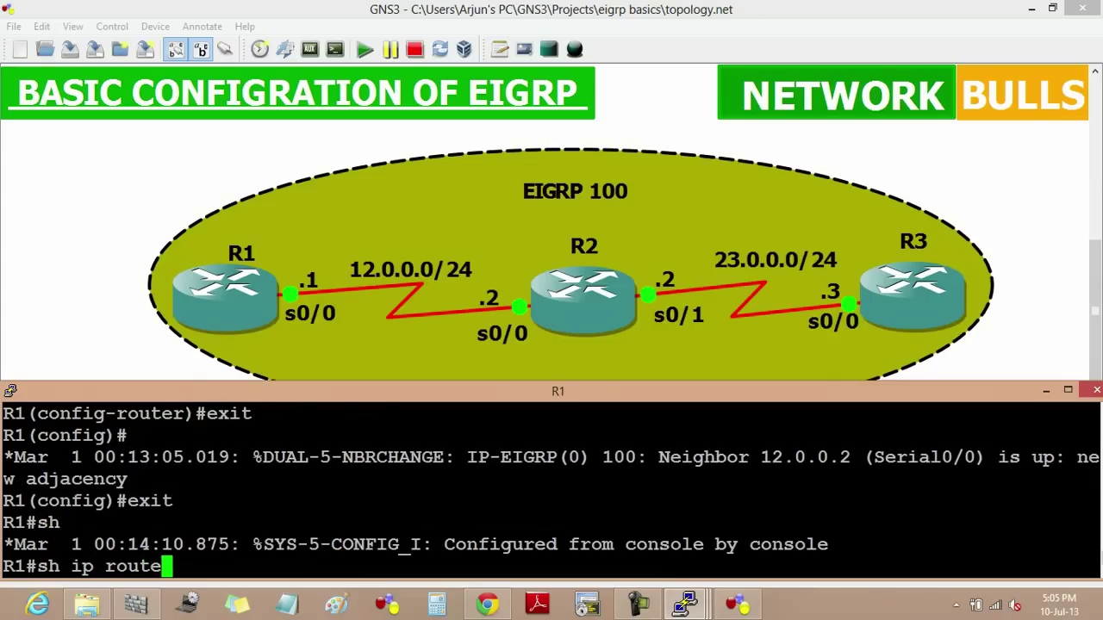
key("Return")
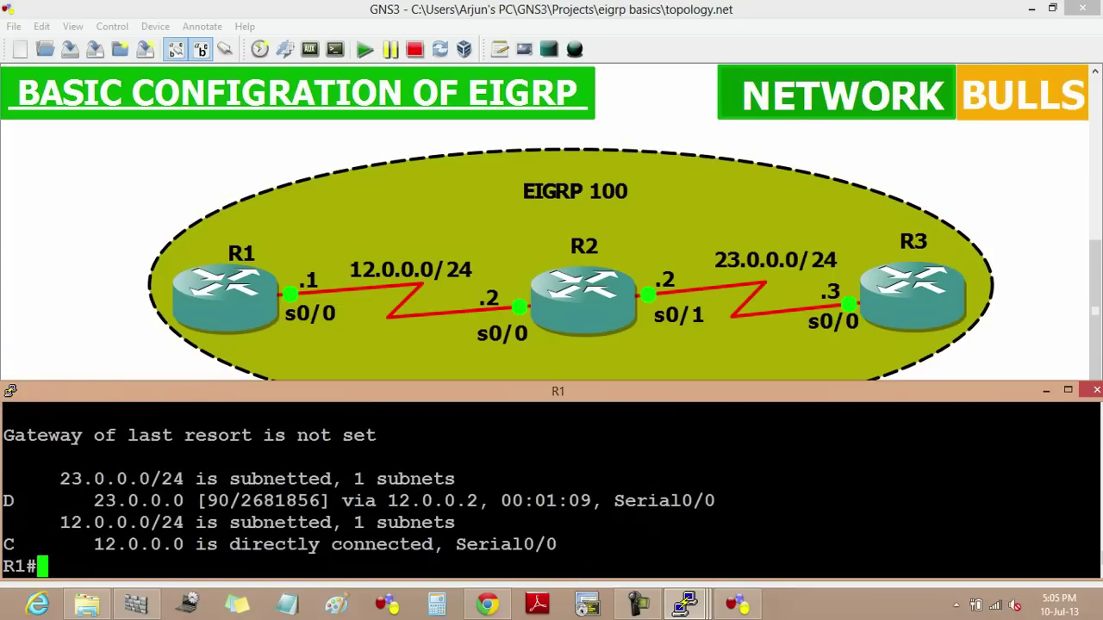
Step: Examine the subnets, EIGRP route code, administrative distance and next-hop address in R1's routing table with the console enlarged
left_click_drag(48, 479, 195, 545)
left_click(194, 544)
left_click(1069, 390)
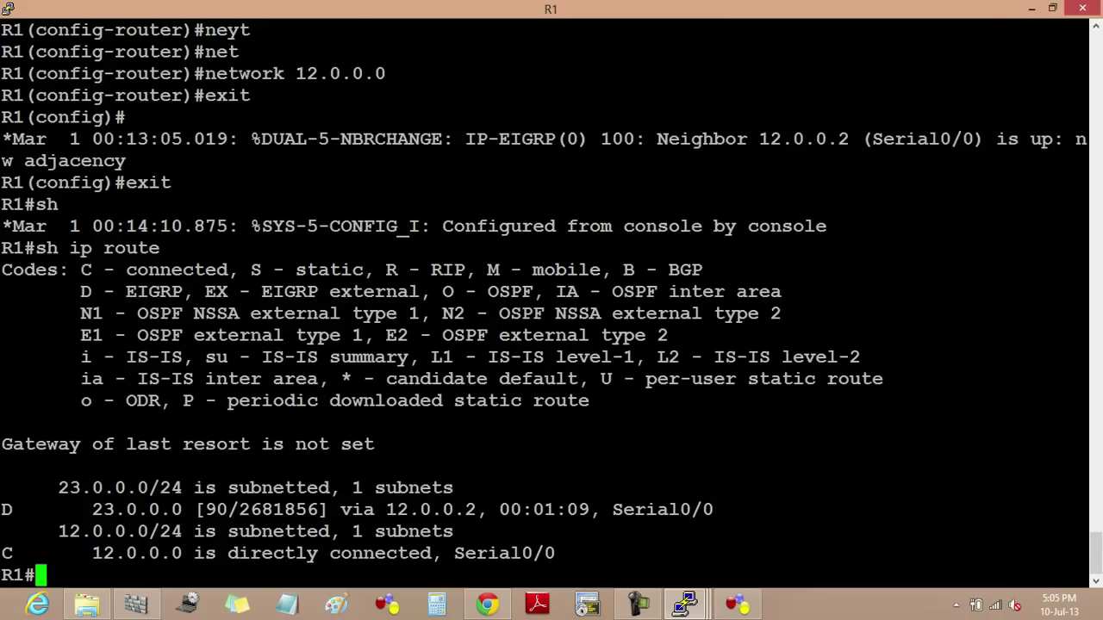
left_click_drag(3, 509, 23, 509)
left_click(23, 509)
left_click_drag(3, 509, 24, 509)
left_click_drag(70, 292, 183, 292)
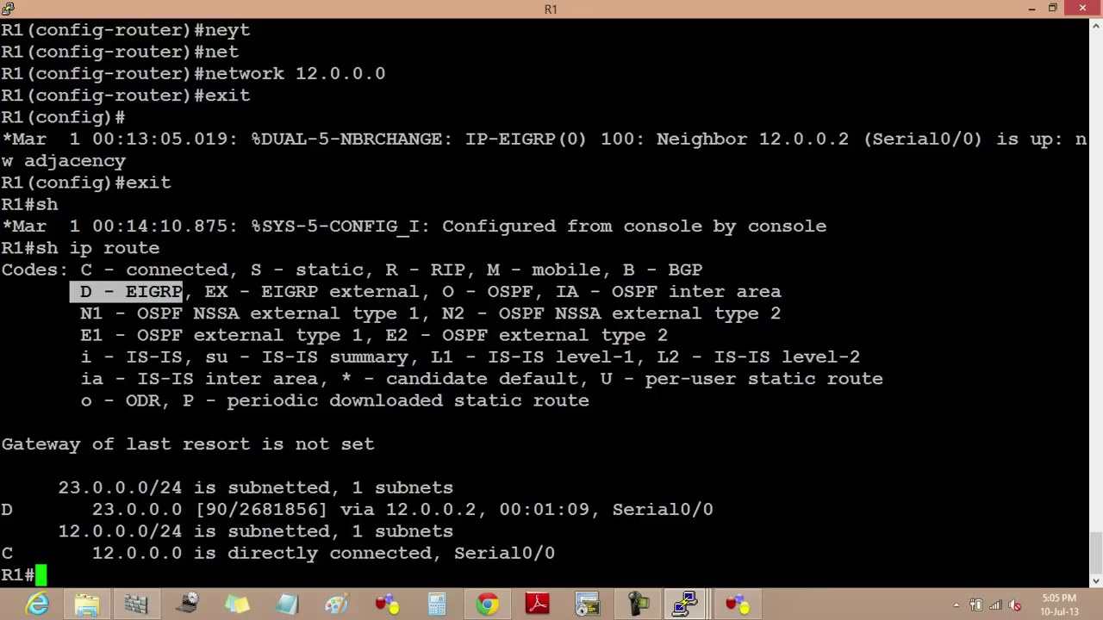
left_click(183, 292)
left_click_drag(196, 509, 239, 509)
left_click(239, 509)
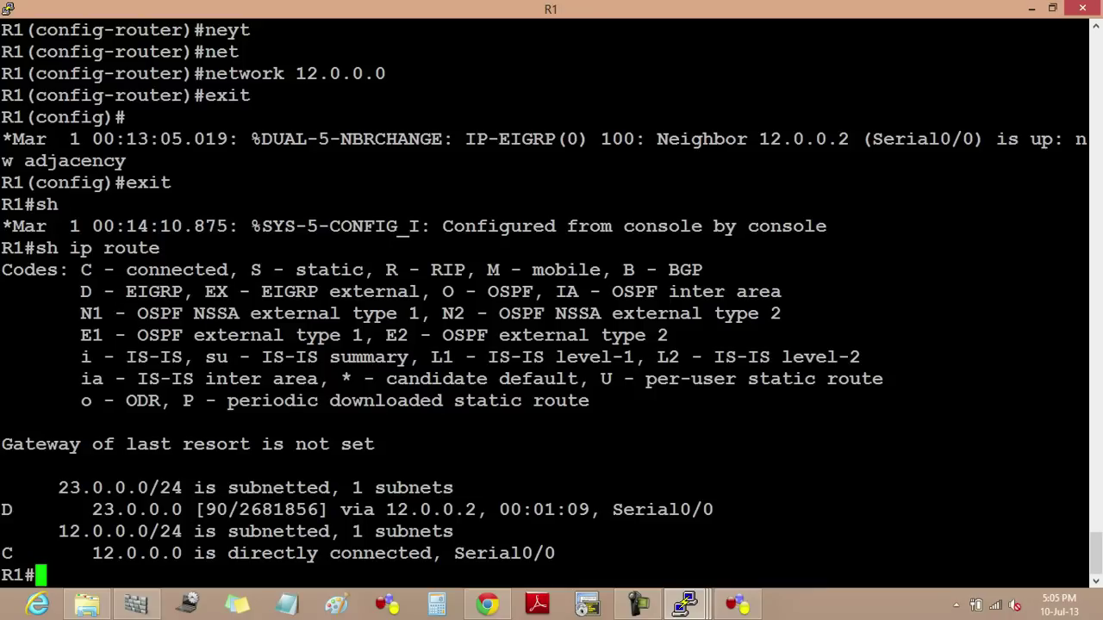
left_click_drag(386, 509, 476, 509)
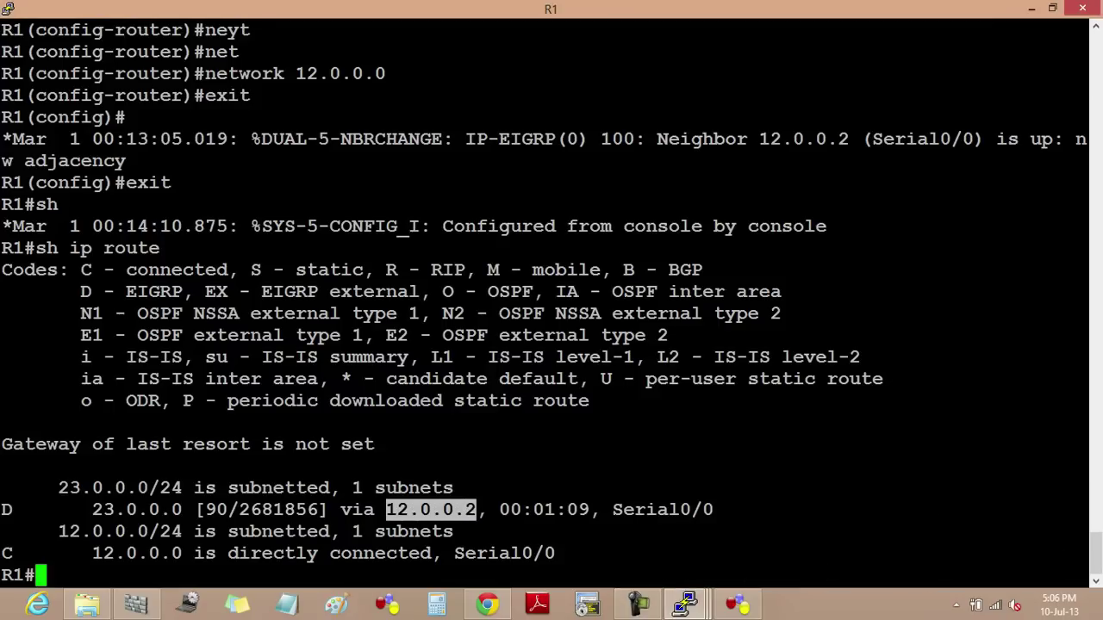
left_click(1052, 7)
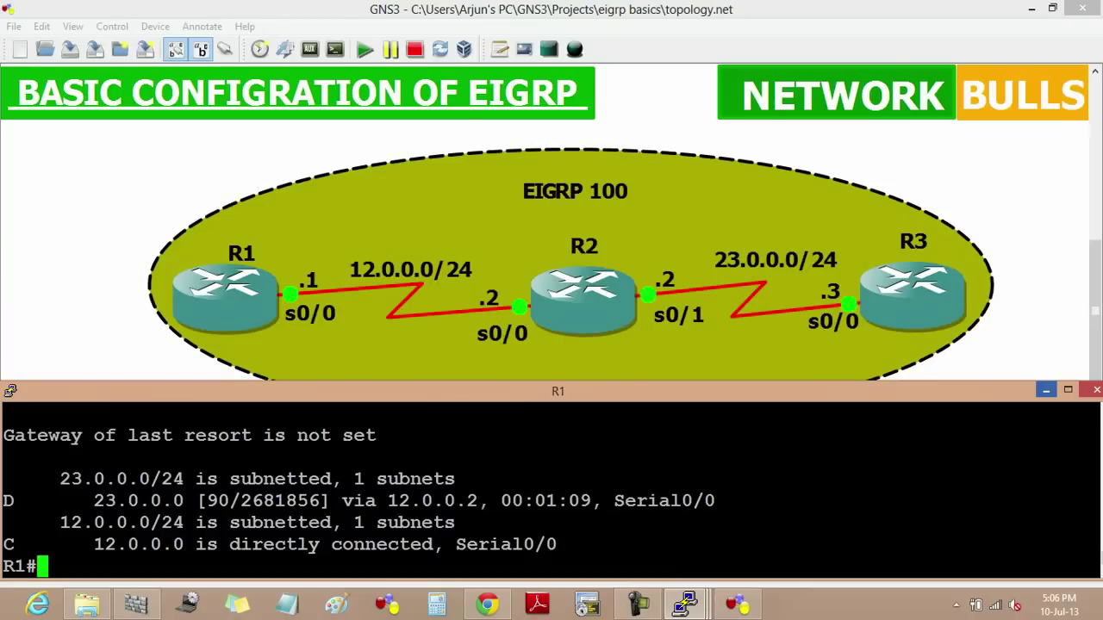
Step: Switch to R2's console, return to privileged mode and display its IP routing table
left_click(1046, 389)
mouse_move(686, 603)
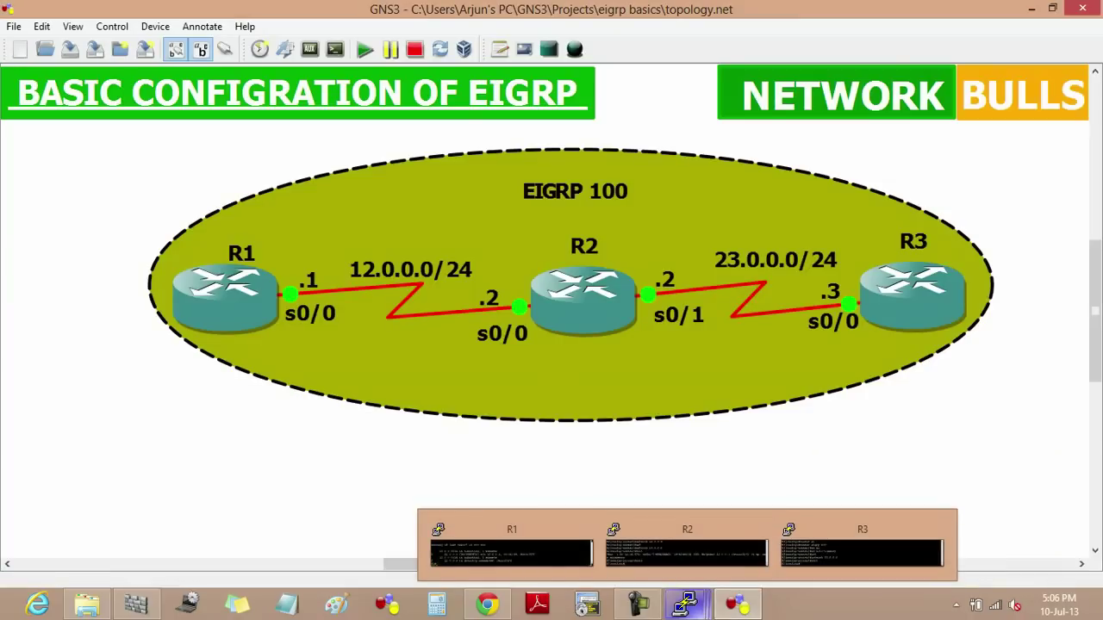
left_click(687, 547)
key("ctrl+z")
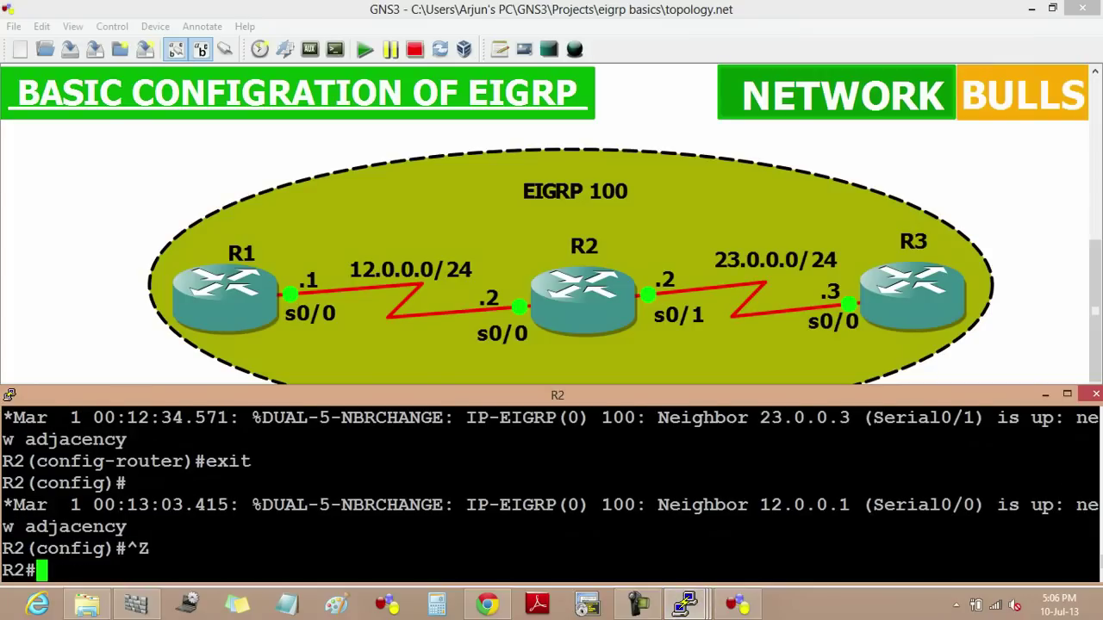
key("Return")
key("Return")
type("sh ip route")
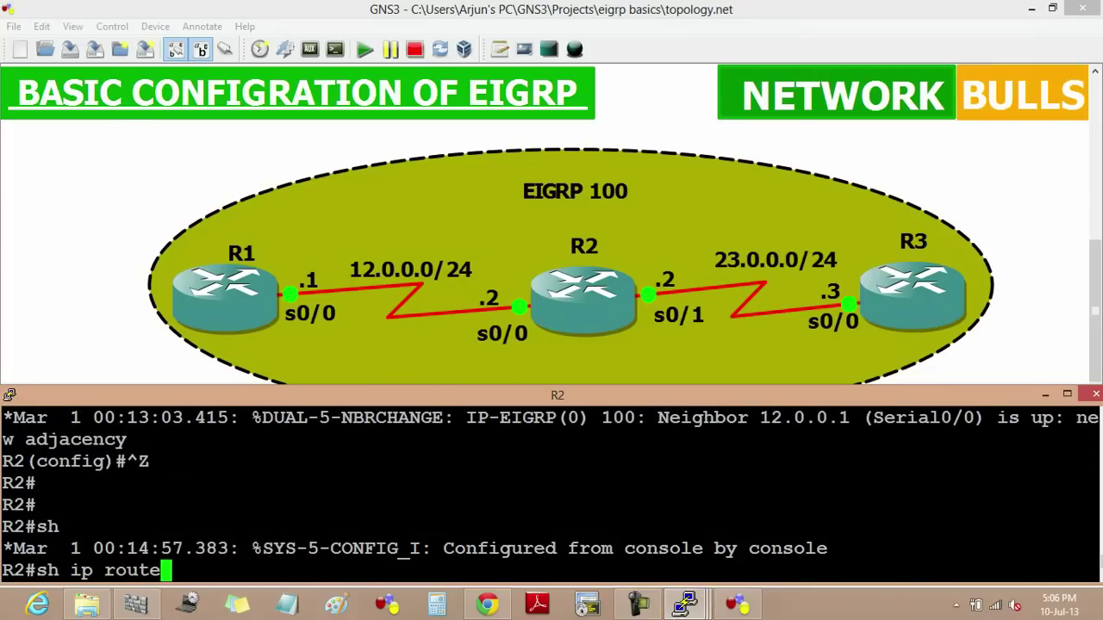
key("Return")
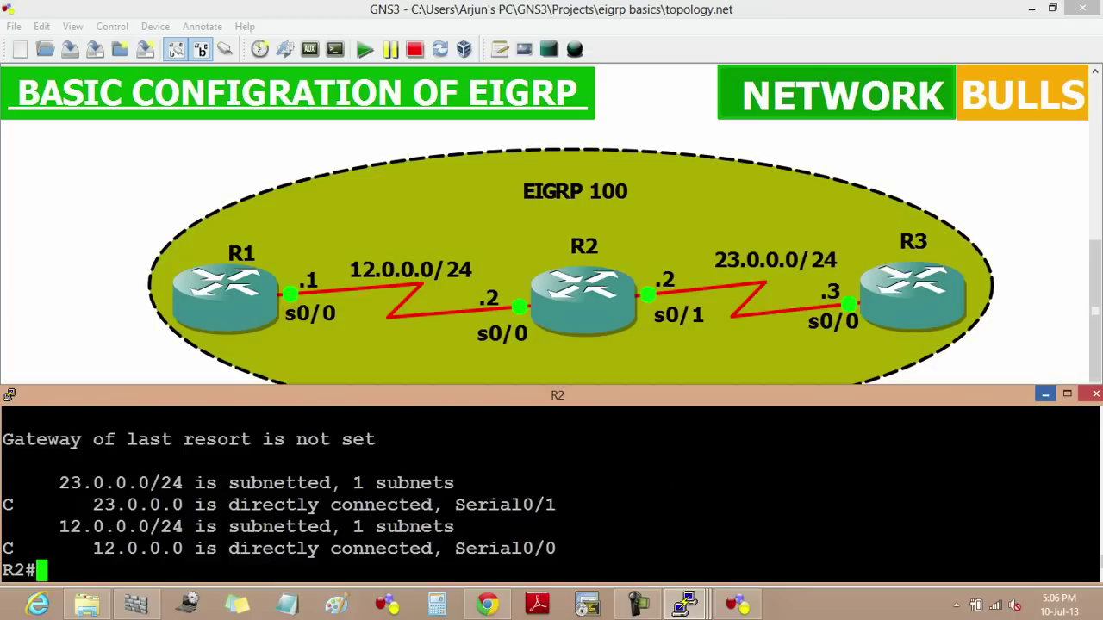
Step: Switch to R3's console, return to privileged mode and display its IP routing table
left_click(1044, 394)
mouse_move(686, 605)
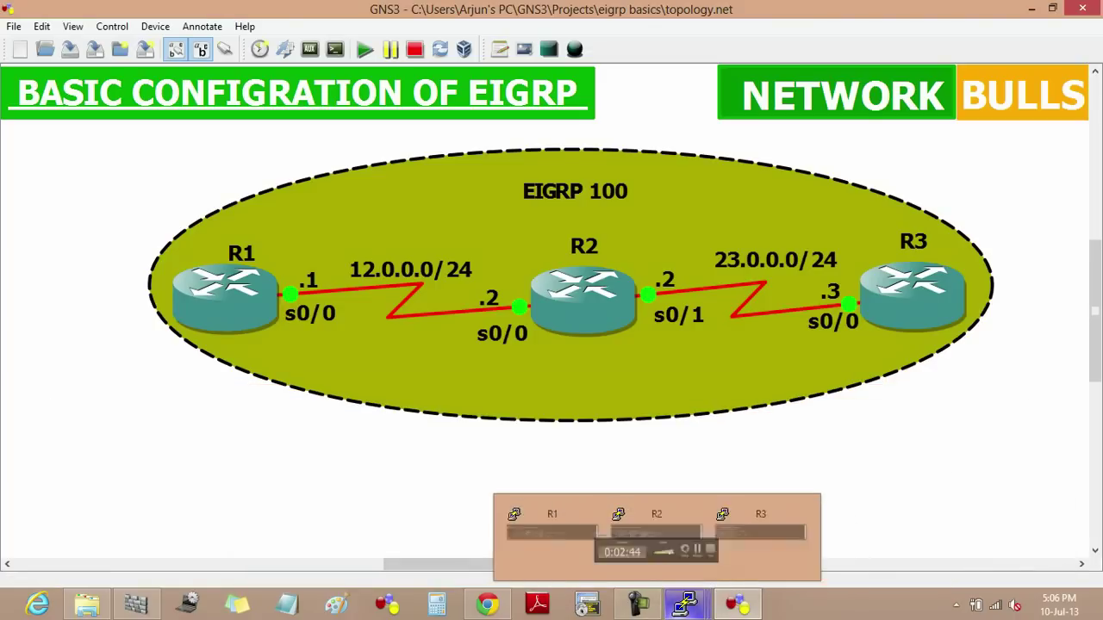
left_click(761, 530)
key("ctrl+z")
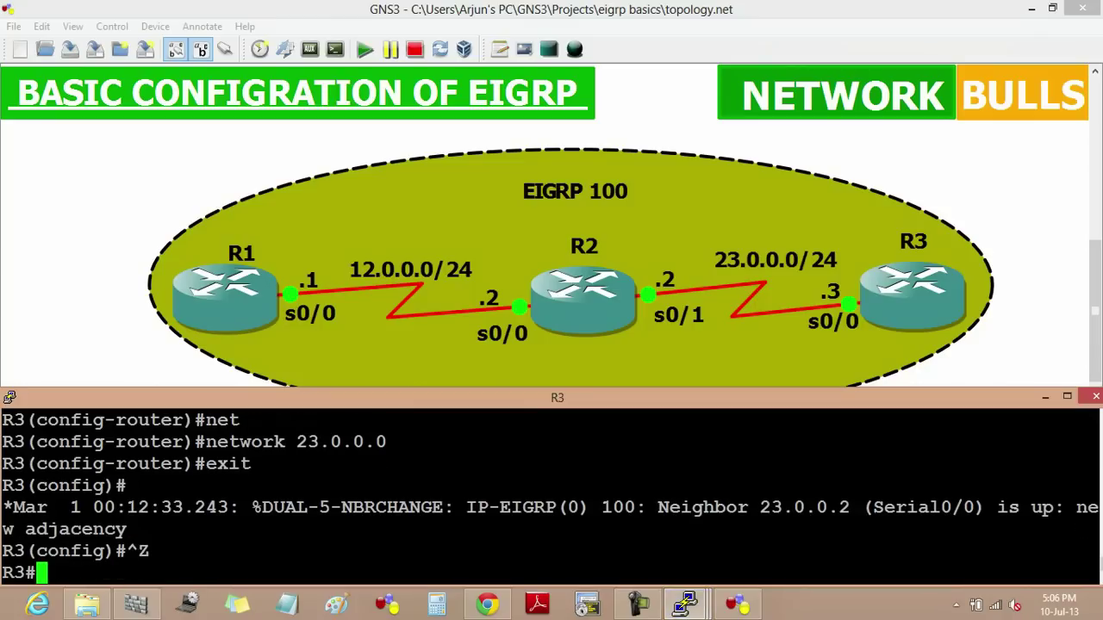
key("Return")
key("Return")
type("sh iip")
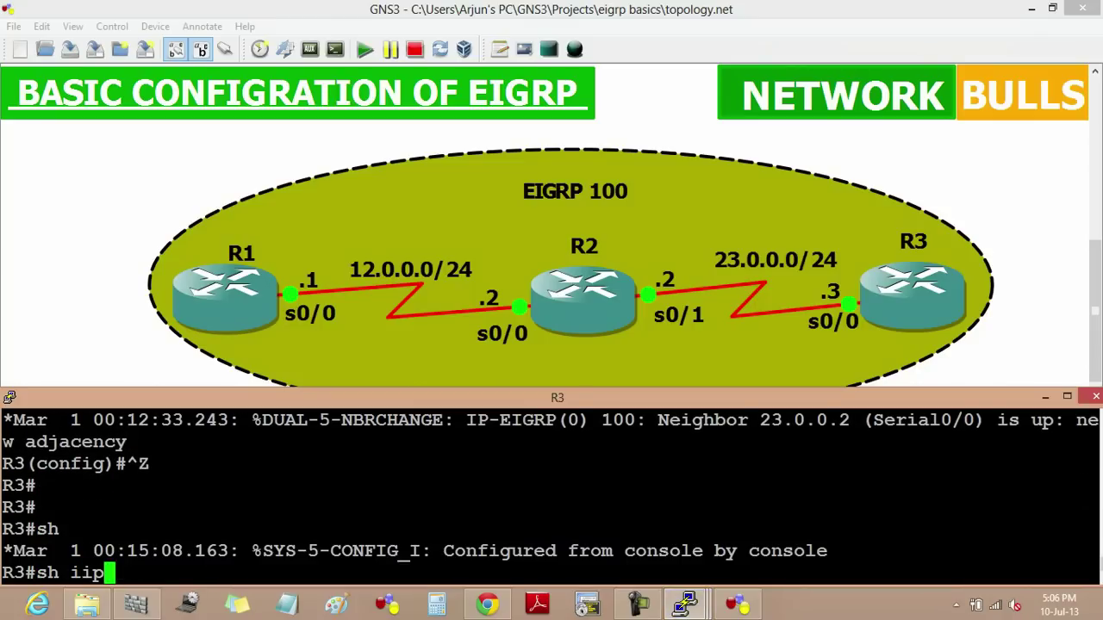
key("BackSpace")
key("BackSpace")
key("BackSpace")
type("iop")
key("BackSpace")
key("BackSpace")
type("p route")
key("Return")
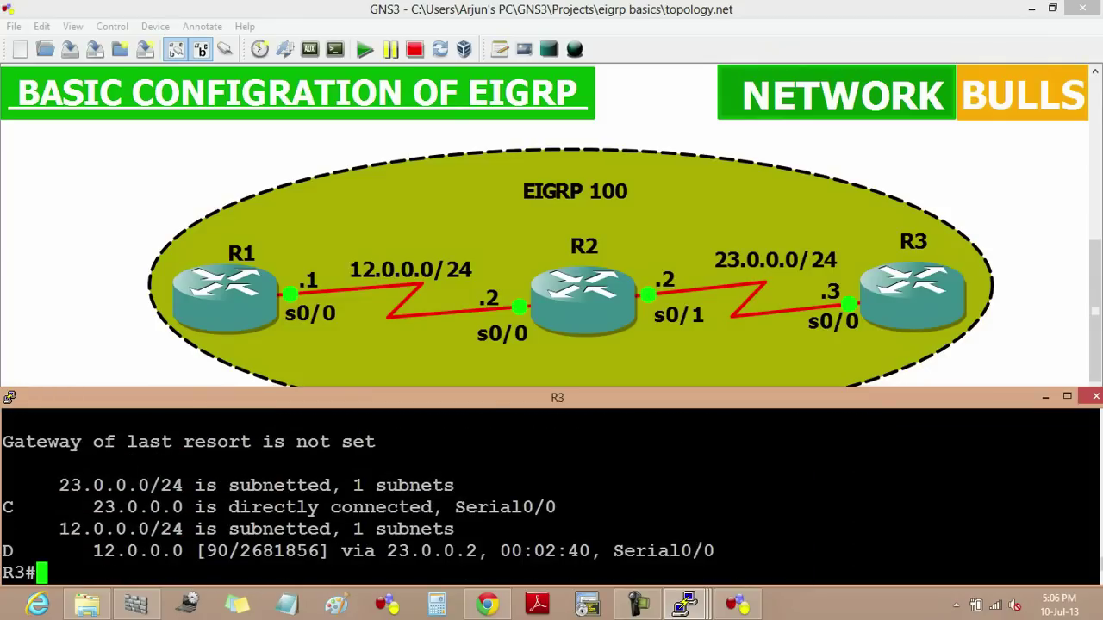
Step: Display the IP routing protocol details on R3
left_click(638, 608)
left_click(638, 608)
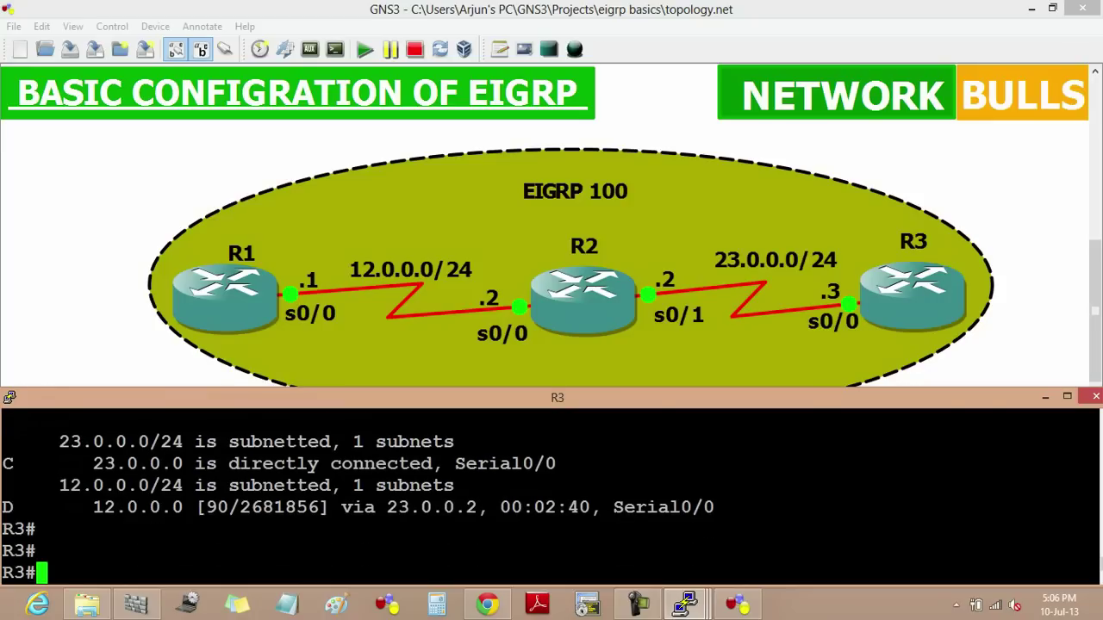
type("sh ip pro")
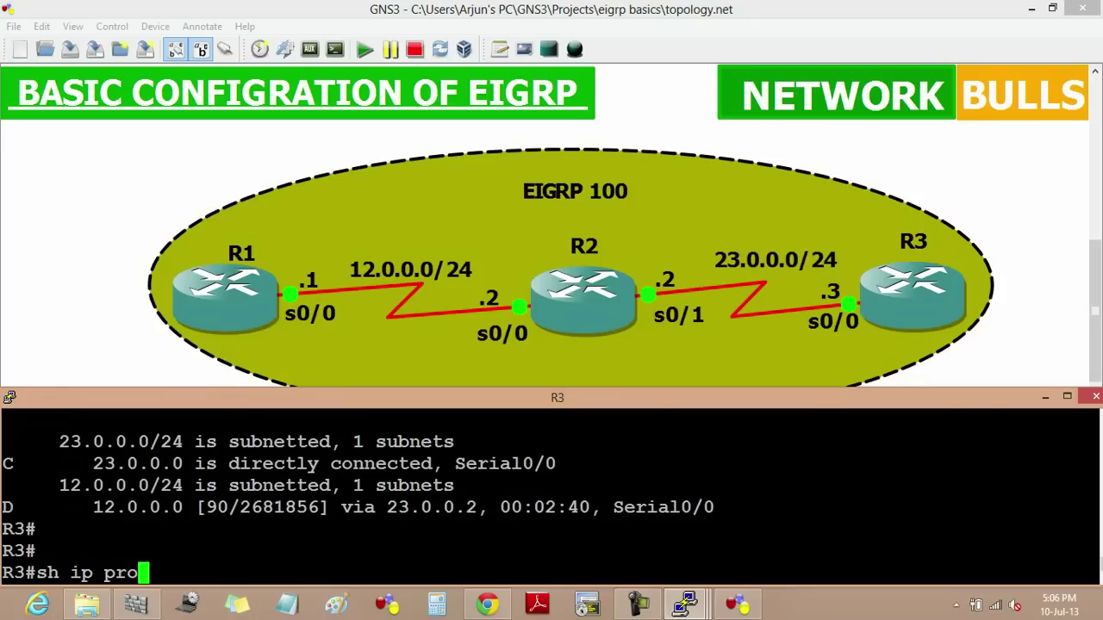
key("Tab")
key("Return")
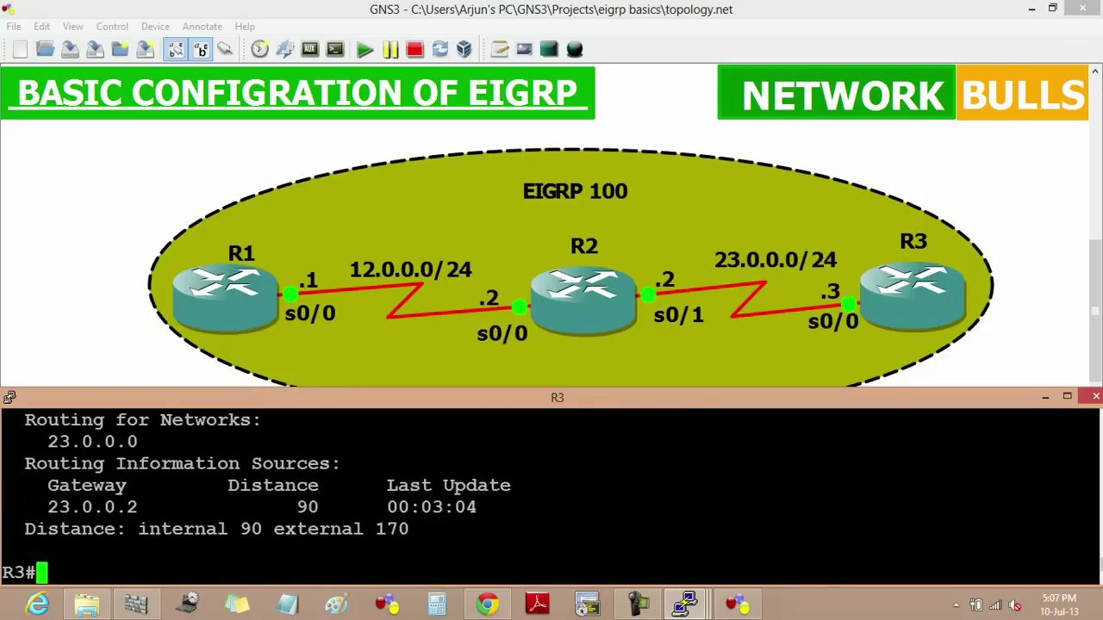
Step: Maximize R3's console window to show the complete routing protocol output
left_click_drag(557, 398, 594, 372)
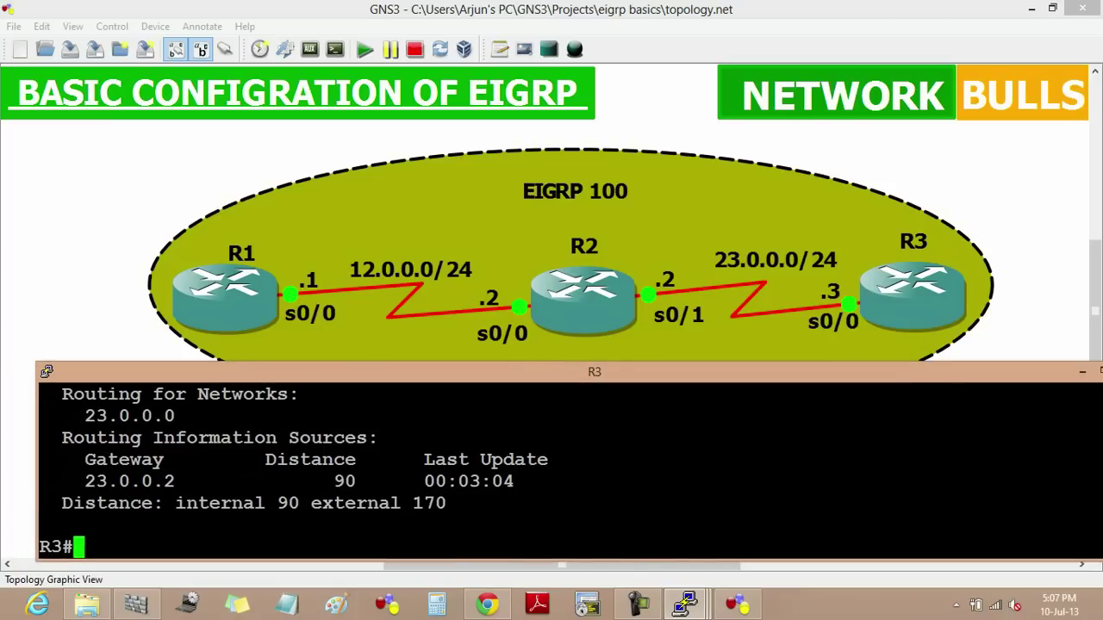
left_click_drag(36, 461, 115, 461)
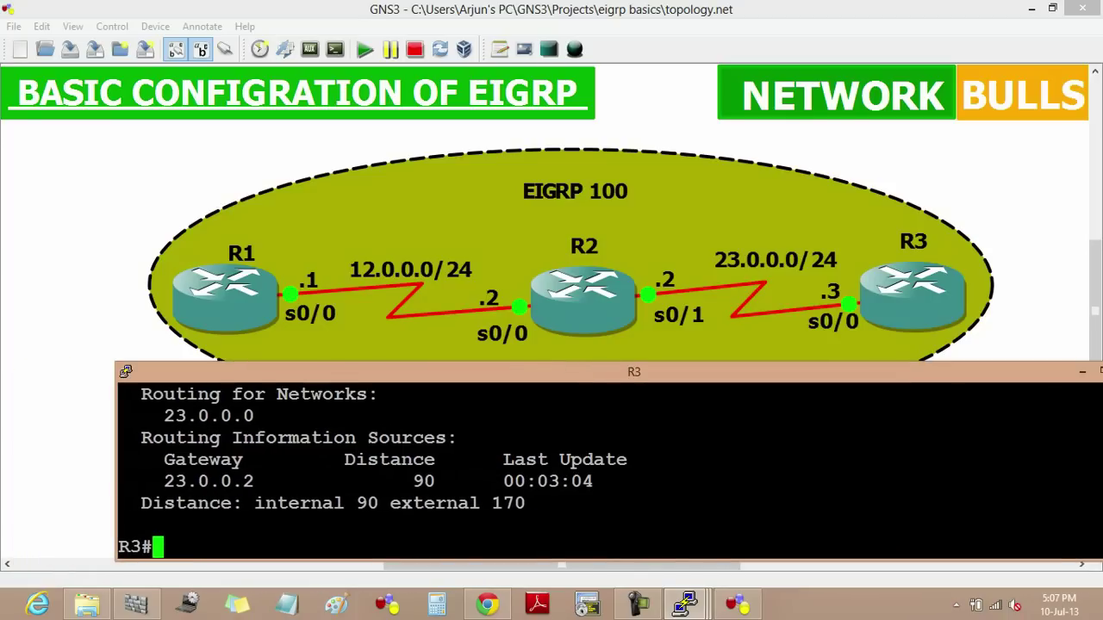
left_click_drag(634, 371, 570, 319)
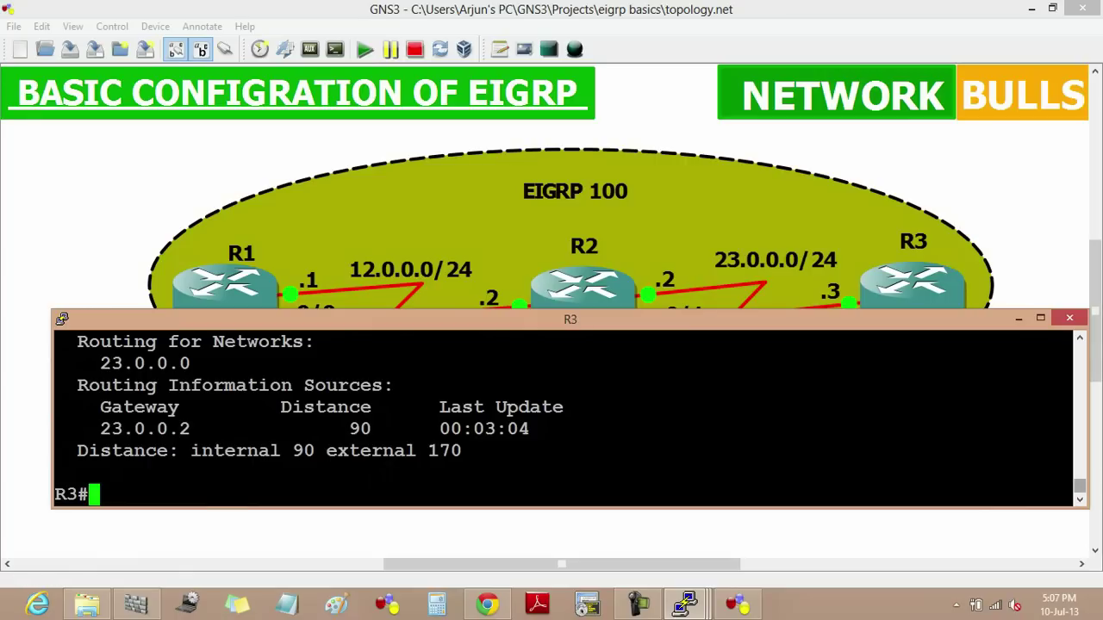
scroll(564, 418, "up", 8)
scroll(564, 418, "down", 2)
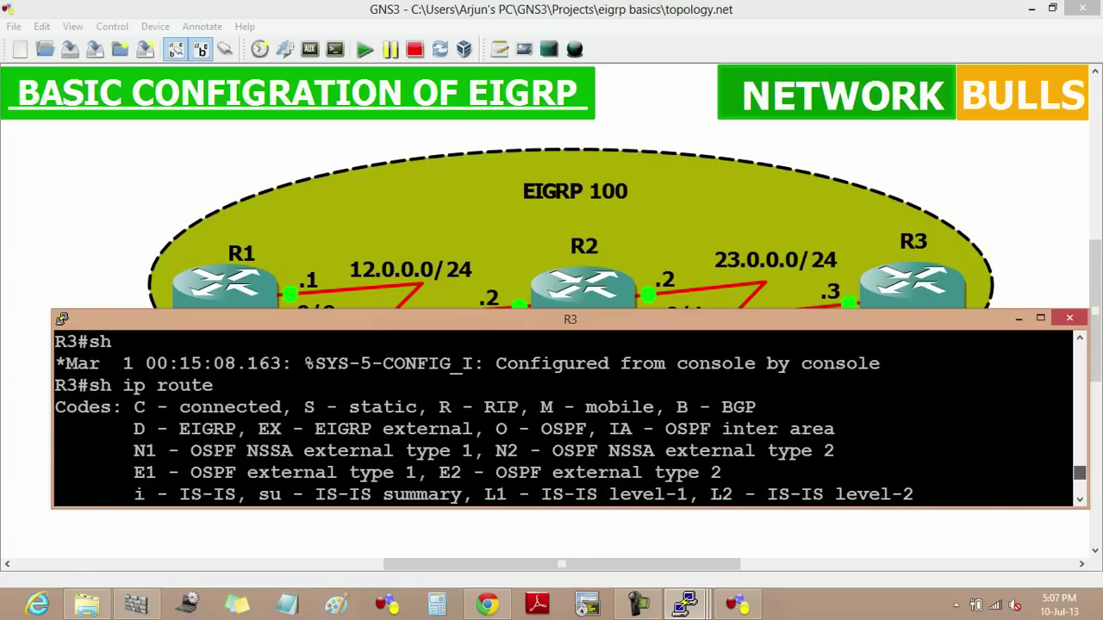
scroll(564, 418, "down", 7)
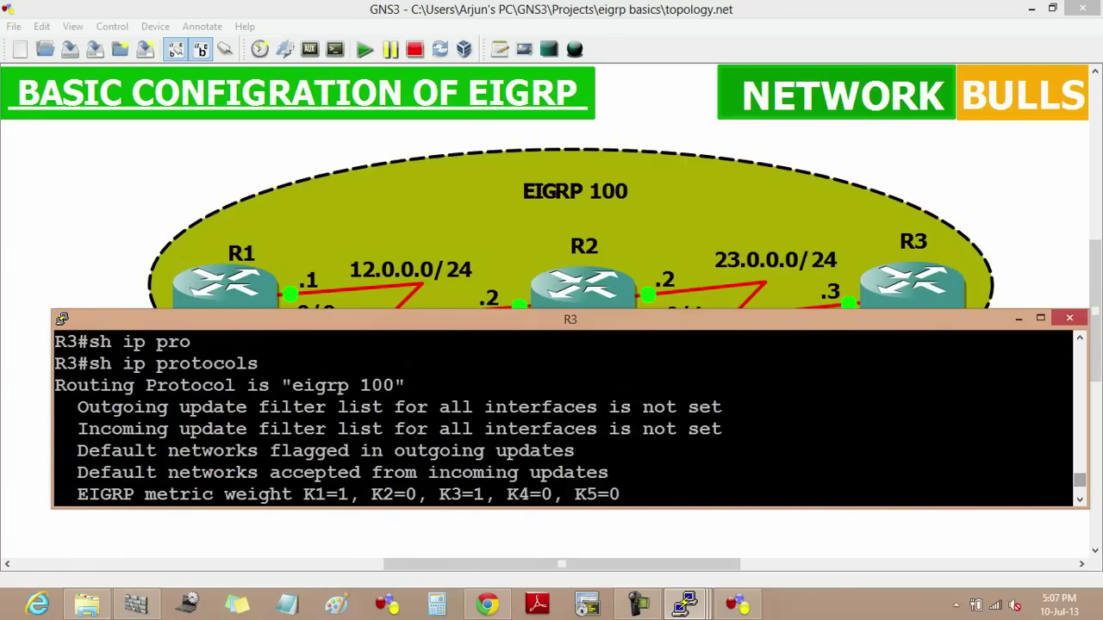
left_click(1040, 318)
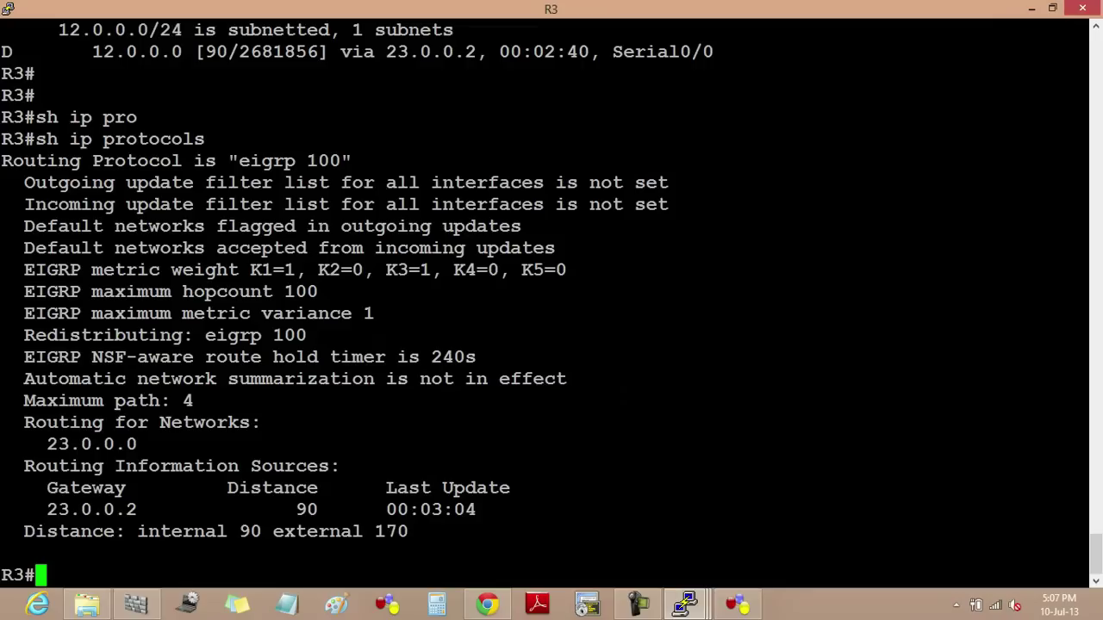
Step: Examine the metric weights, maximum hop count, EIGRP process number, gateway, internal and external distances, and automatic summarization status in R3's protocol output
left_click_drag(24, 270, 567, 270)
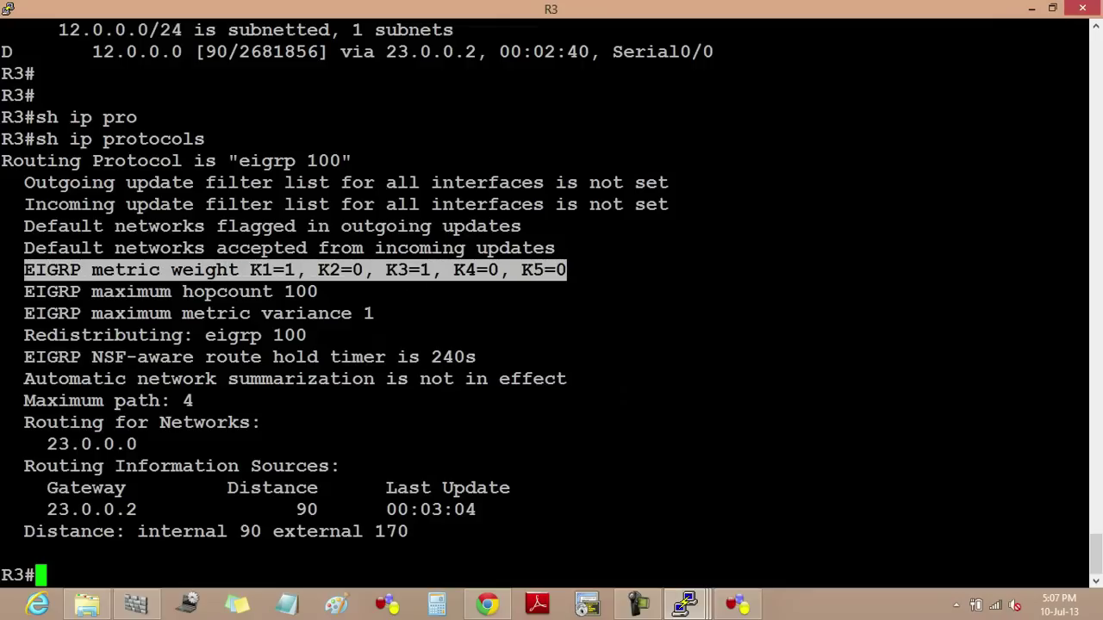
left_click_drag(2, 291, 318, 291)
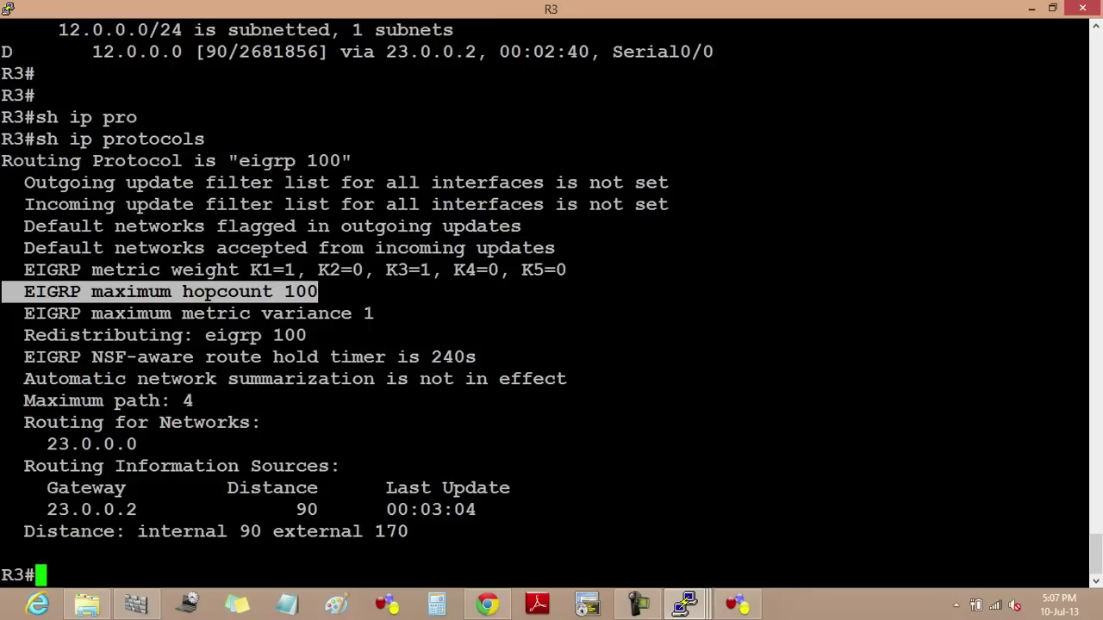
left_click_drag(1, 161, 370, 160)
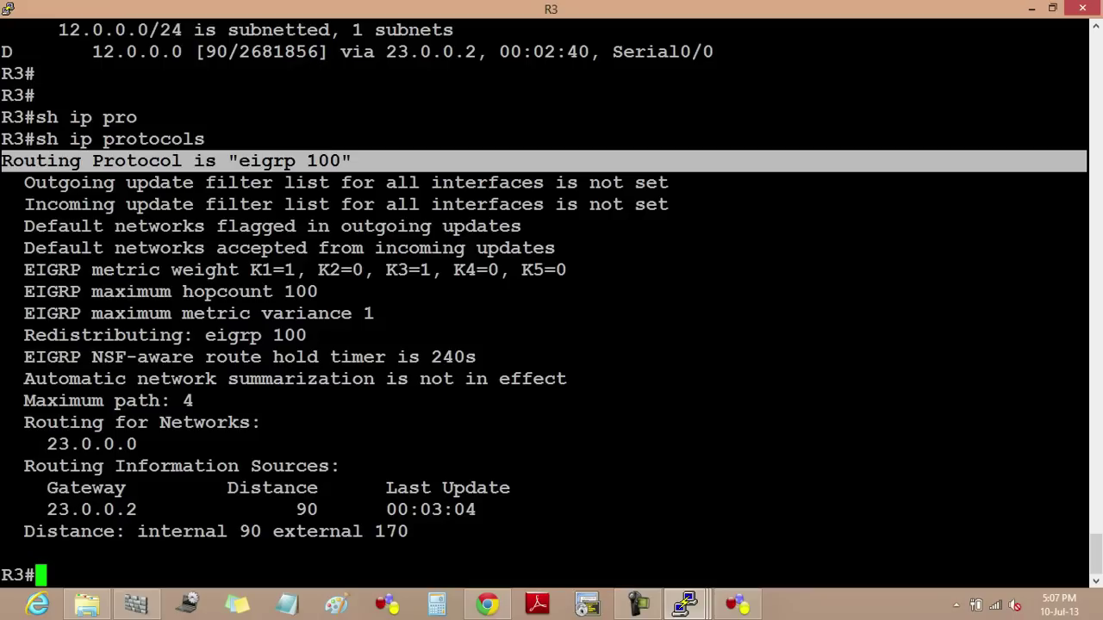
left_click_drag(24, 488, 352, 509)
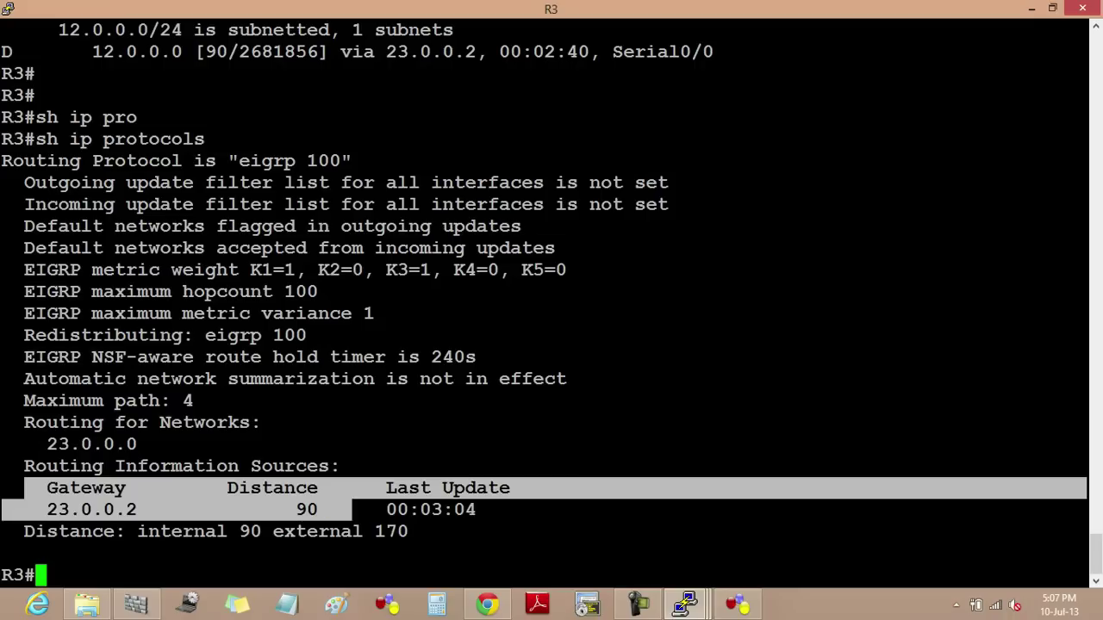
left_click(352, 510)
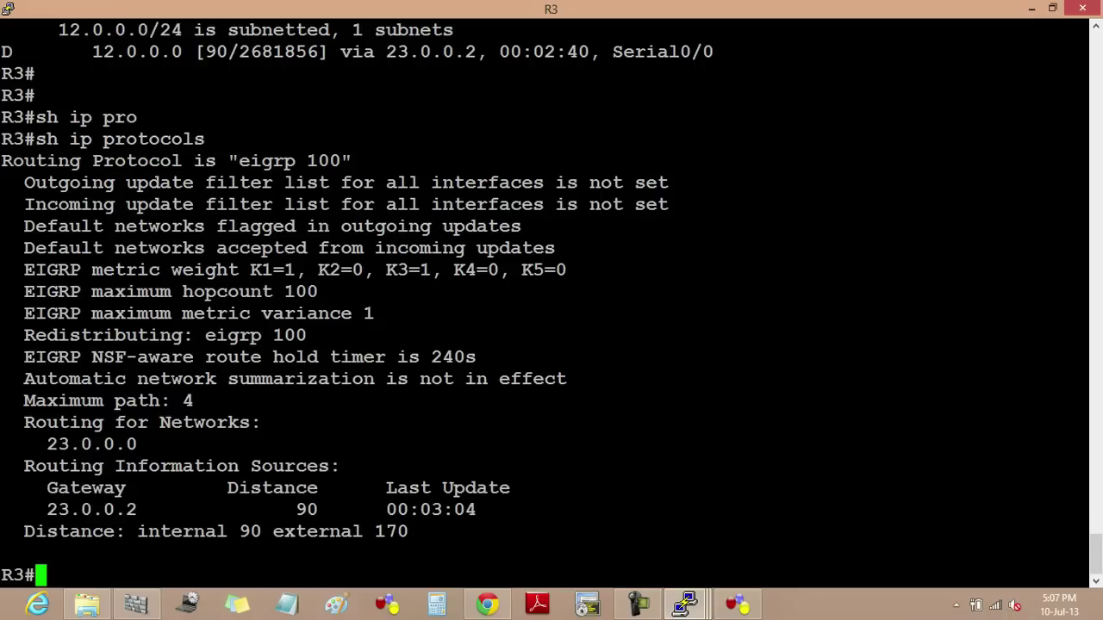
left_click_drag(127, 532, 413, 532)
left_click(413, 532)
left_click_drag(23, 379, 1087, 380)
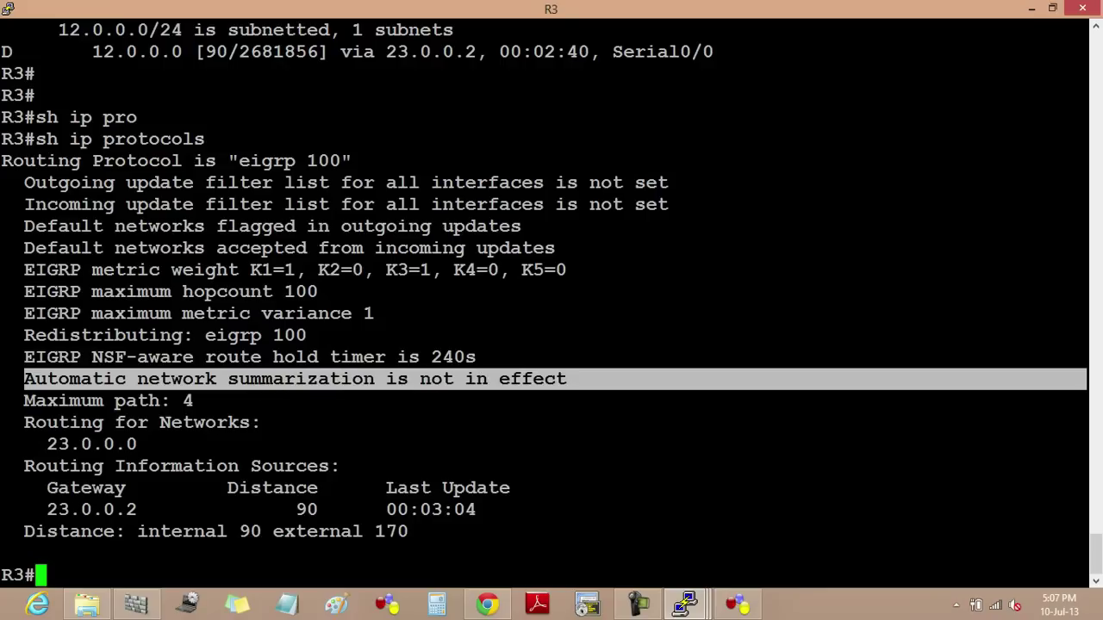
left_click(569, 379)
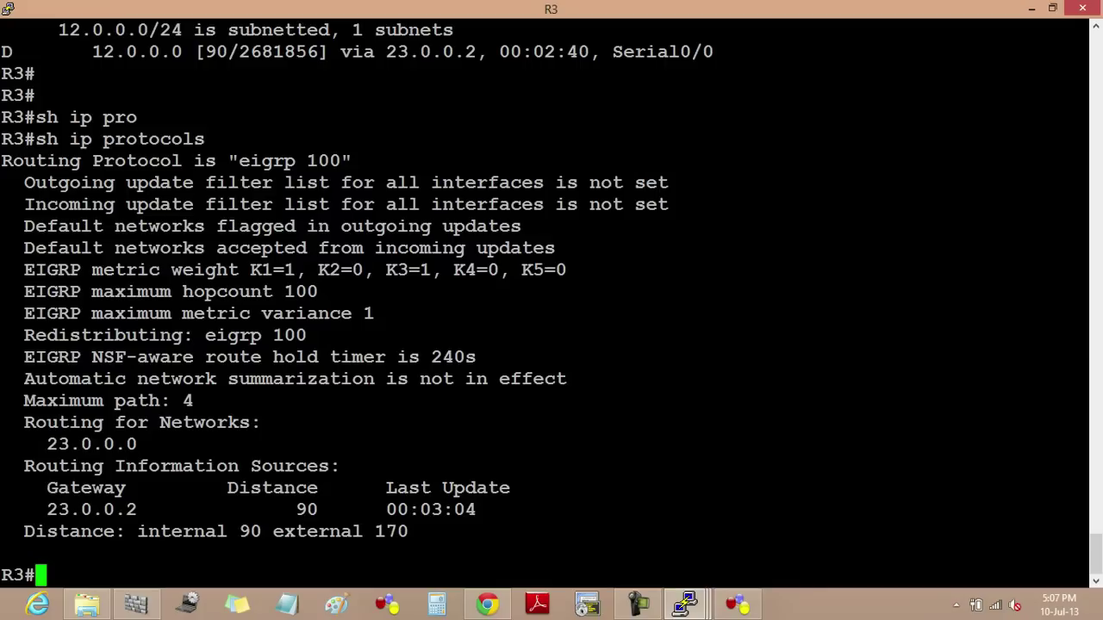